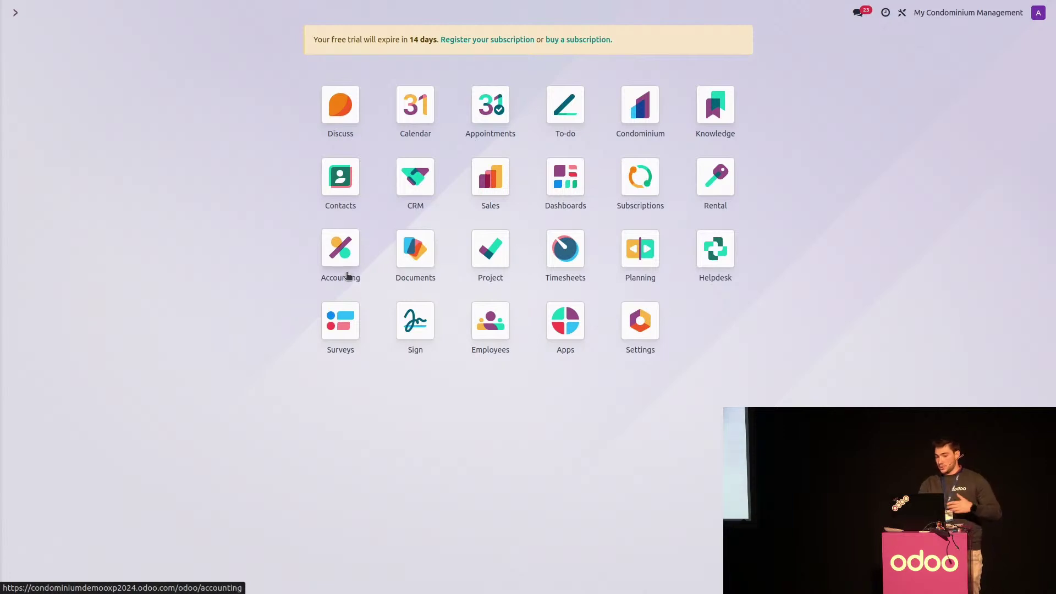
- Create a sales quotation for a new customer, "Etterbeek association owner", using the Kick-Off Quote template
{"action": "left_click", "coordinate": [500, 188]}
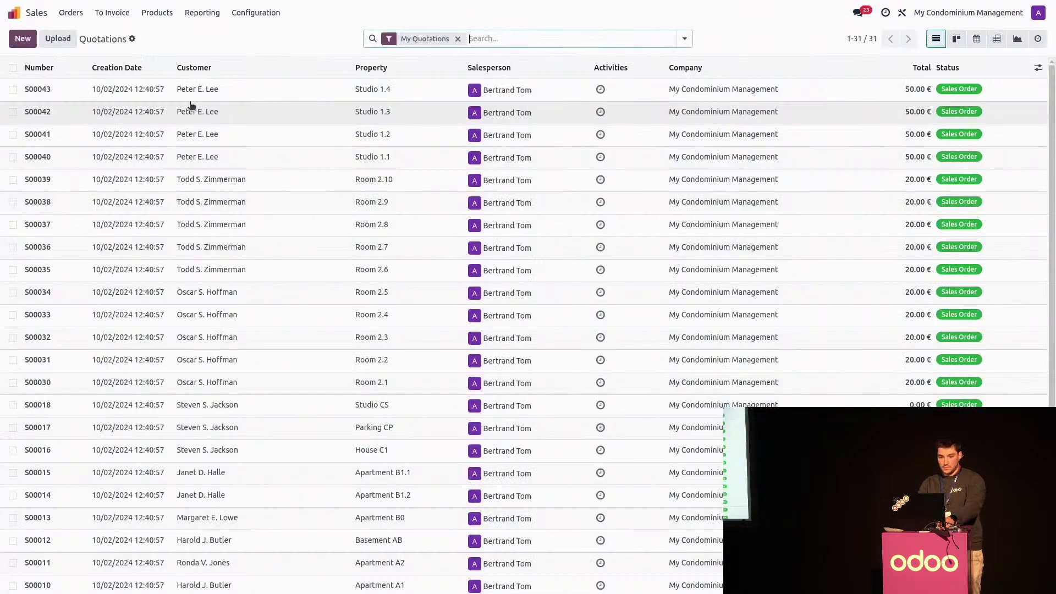
{"action": "left_click", "coordinate": [22, 47]}
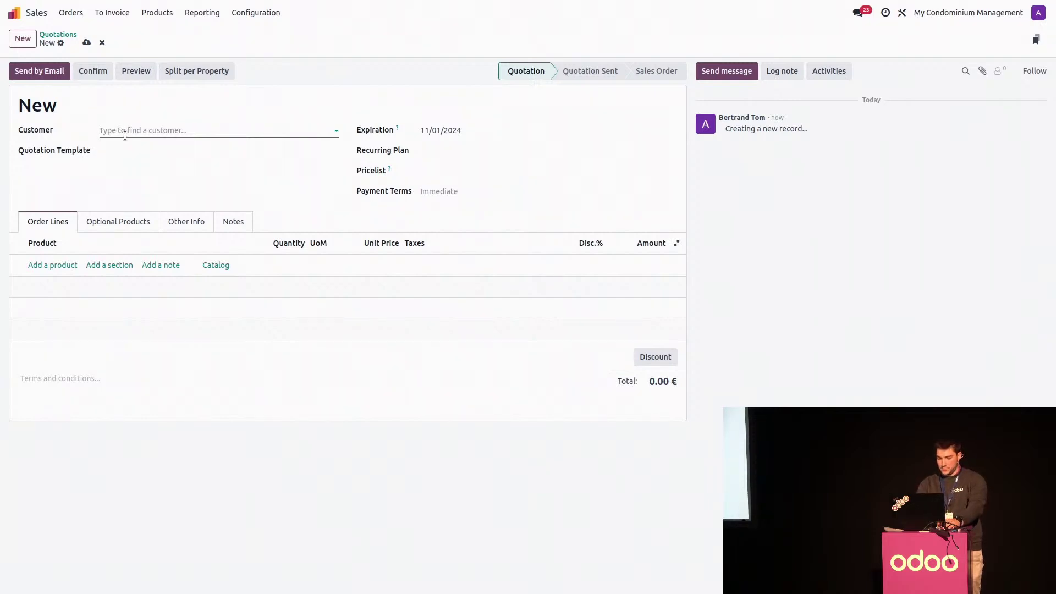
{"action": "type", "text": "Etterbeek "}
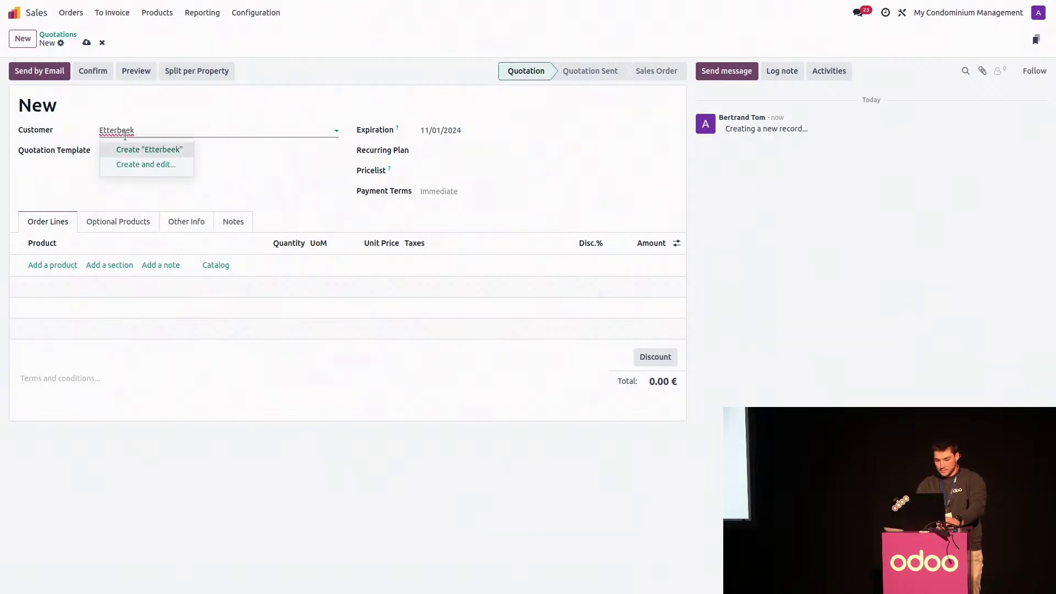
{"action": "type", "text": "association owner"}
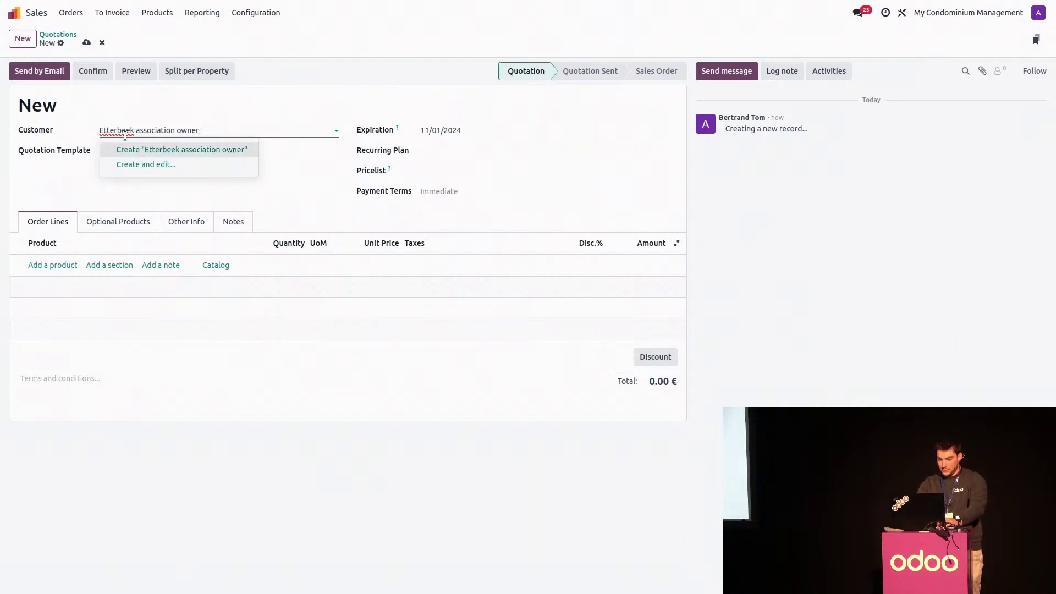
{"action": "left_click", "coordinate": [126, 149]}
{"action": "left_click", "coordinate": [125, 149]}
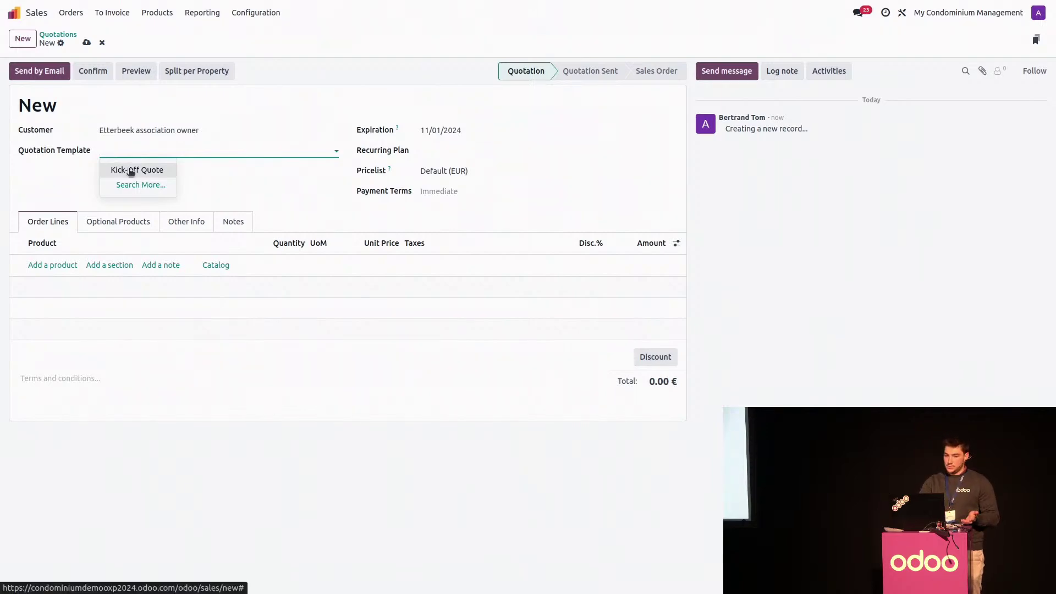
{"action": "left_click", "coordinate": [129, 170]}
- Set the quantity of Kick-Off Fees, Service Fees and Extraordinary General Meeting to 1 each, and confirm the quotation
{"action": "scroll", "coordinate": [182, 227], "scroll_direction": "down", "scroll_amount": 5}
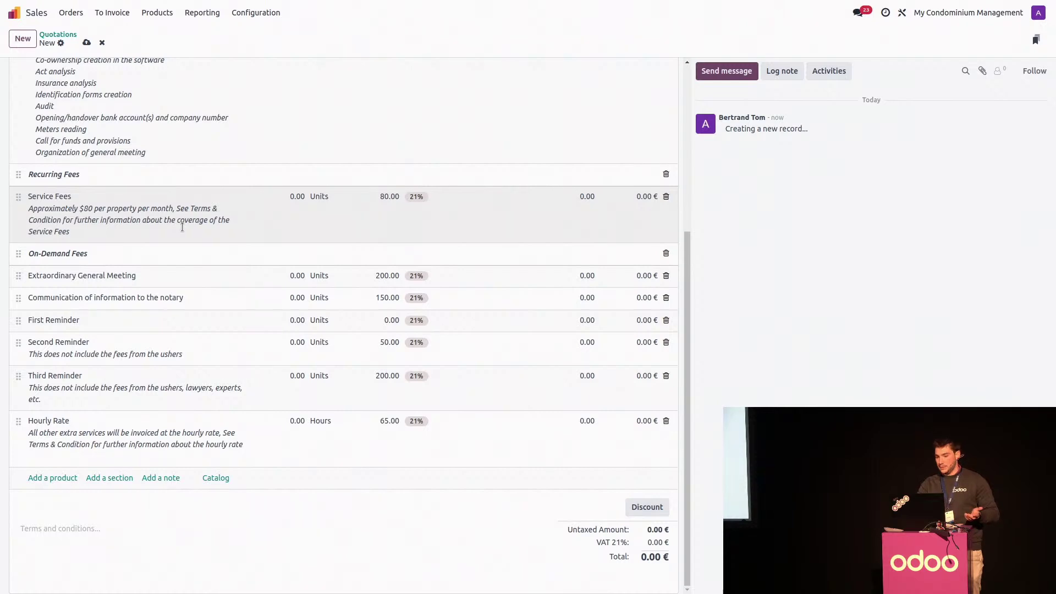
{"action": "scroll", "coordinate": [182, 226], "scroll_direction": "up", "scroll_amount": 2}
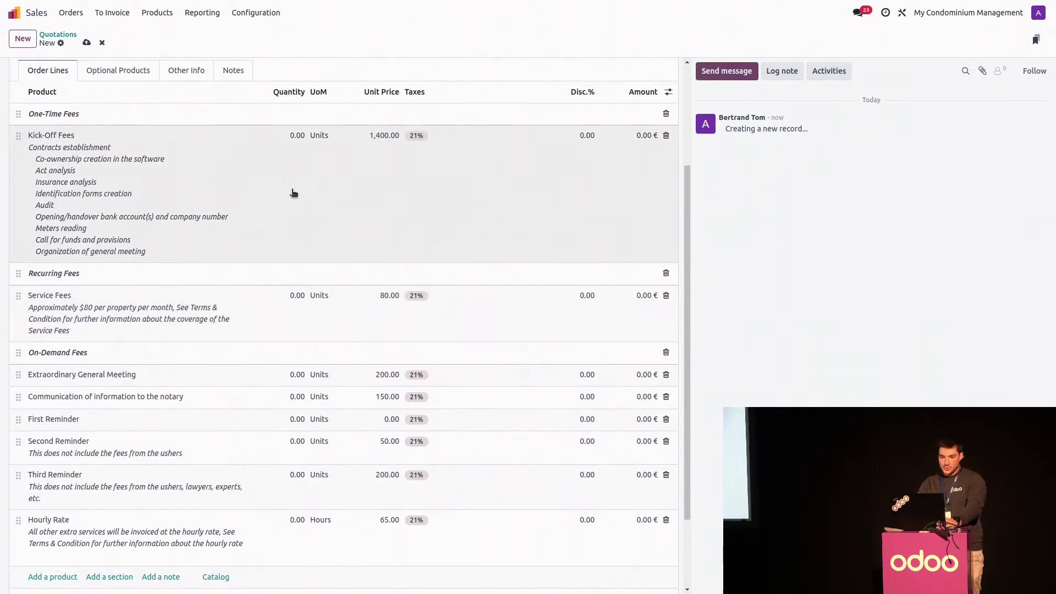
{"action": "left_click", "coordinate": [292, 156]}
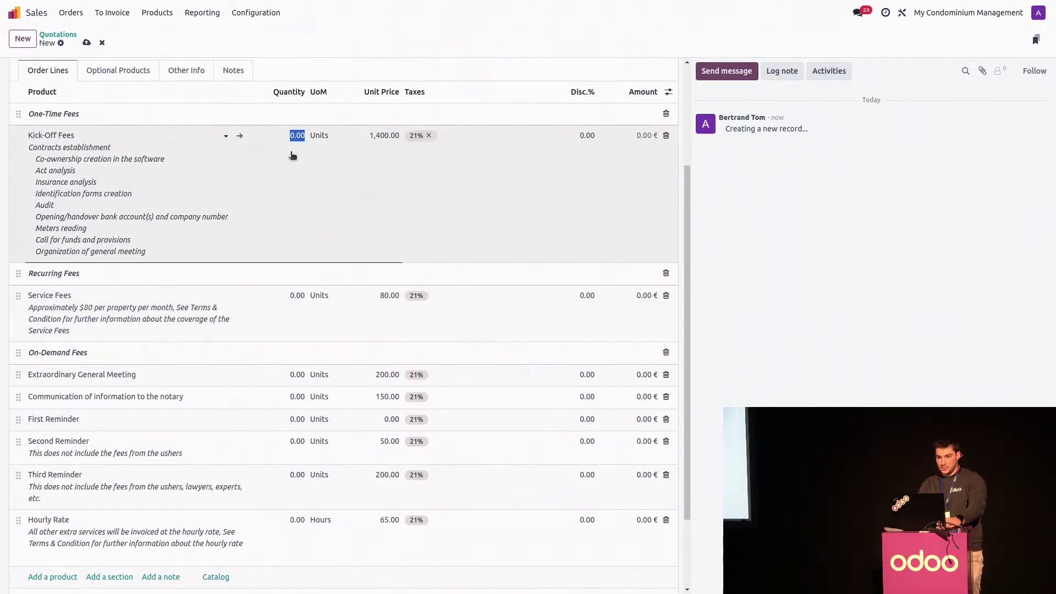
{"action": "type", "text": "1"}
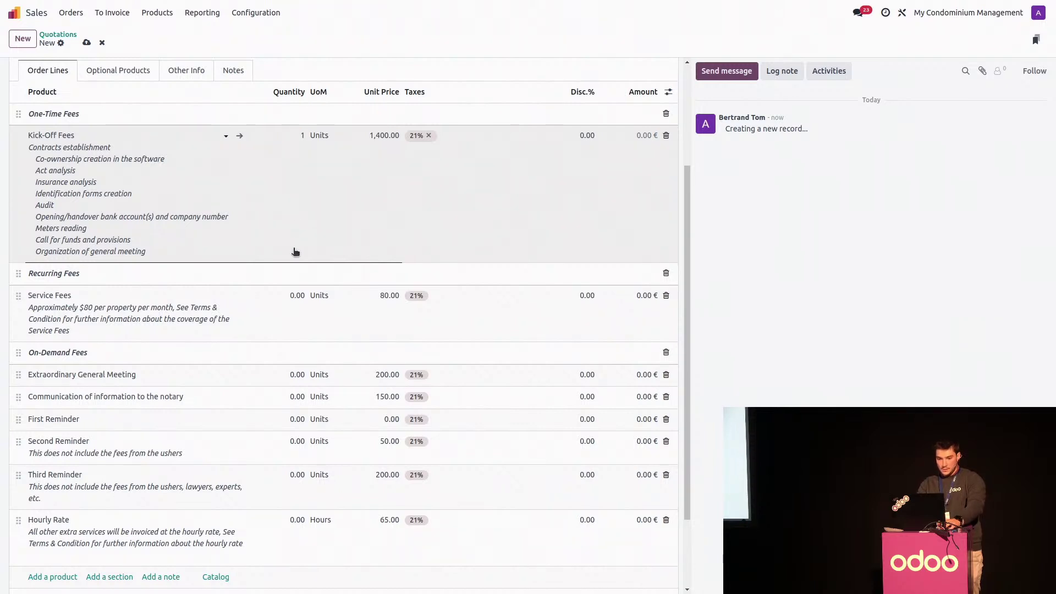
{"action": "left_click", "coordinate": [296, 302]}
{"action": "type", "text": "1"}
{"action": "left_click", "coordinate": [304, 375]}
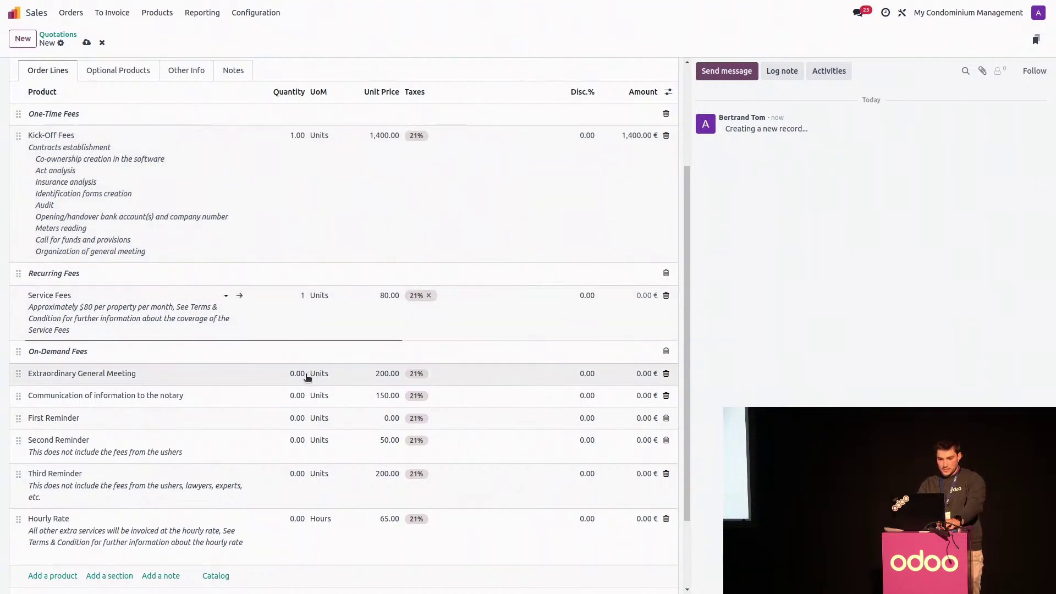
{"action": "type", "text": "1"}
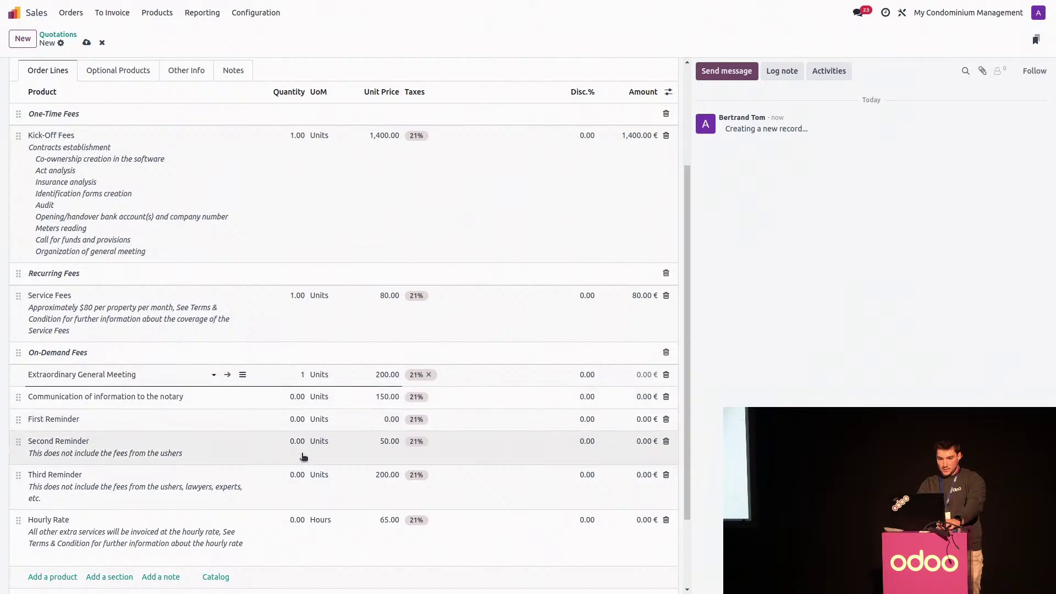
{"action": "scroll", "coordinate": [303, 456], "scroll_direction": "up", "scroll_amount": 3}
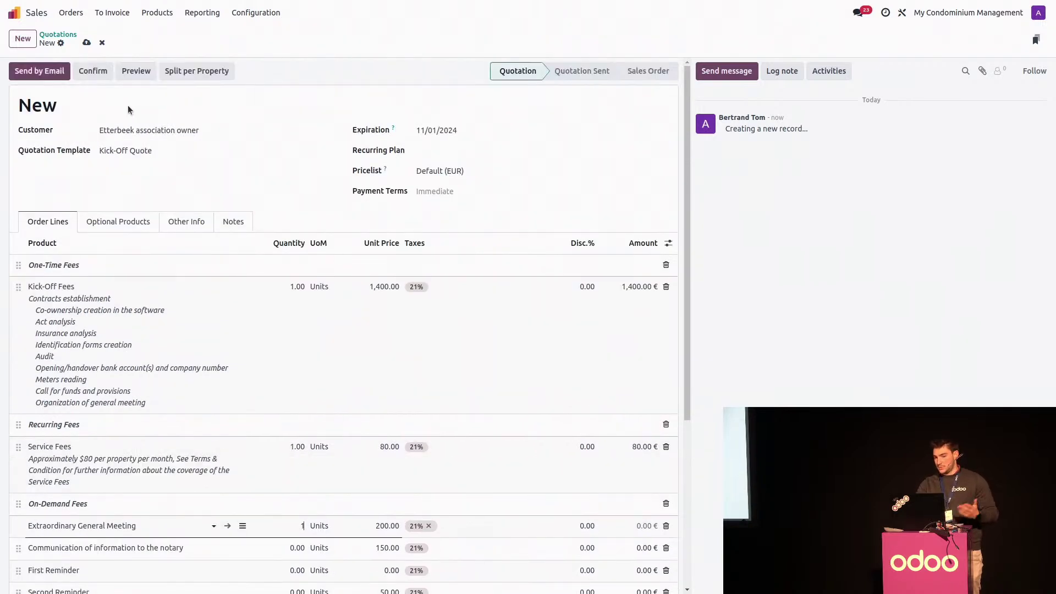
{"action": "left_click", "coordinate": [97, 76]}
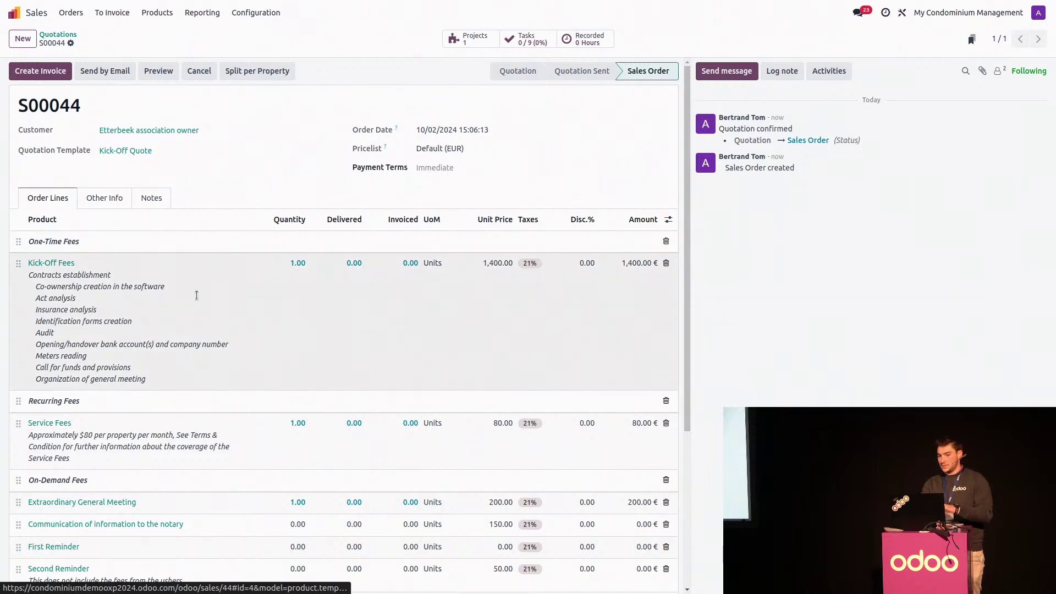
- Open the project linked to the sales order, rename it "Etterbeek Kick off" and save it
{"action": "left_click", "coordinate": [467, 38]}
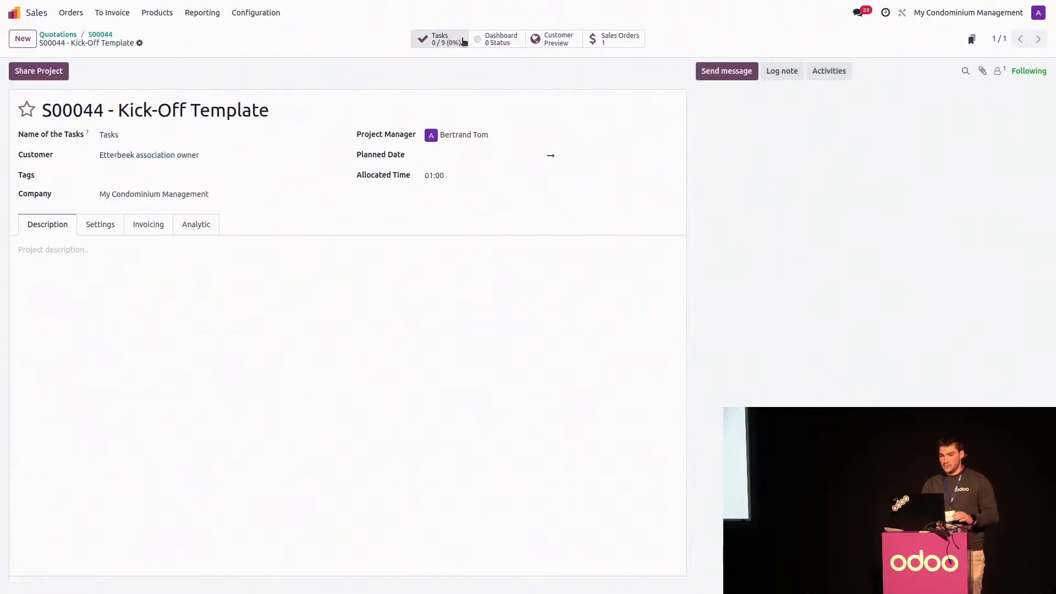
{"action": "triple_click", "coordinate": [242, 114]}
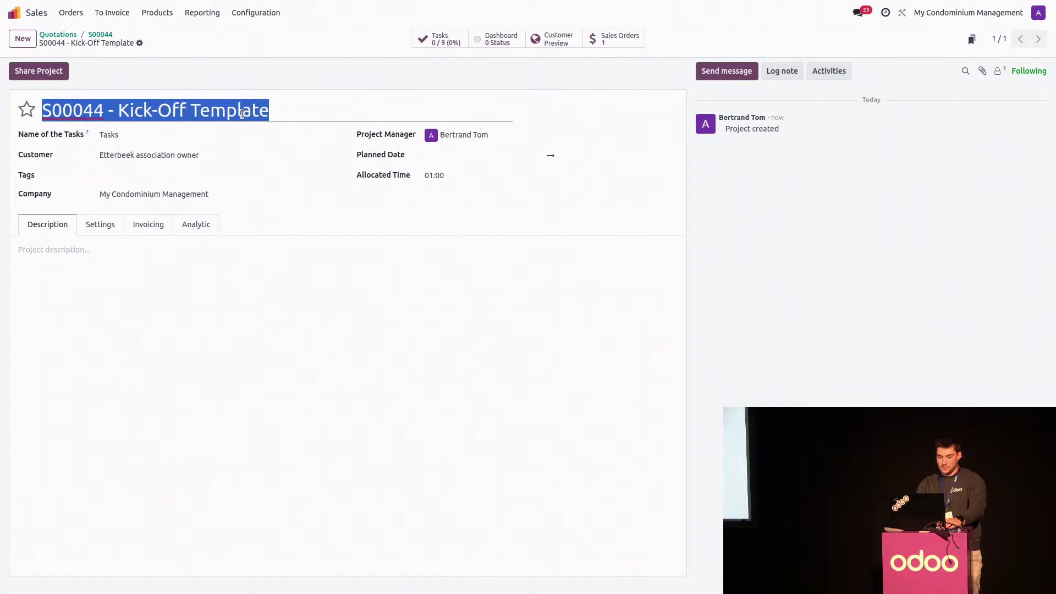
{"action": "type", "text": "Etterb"}
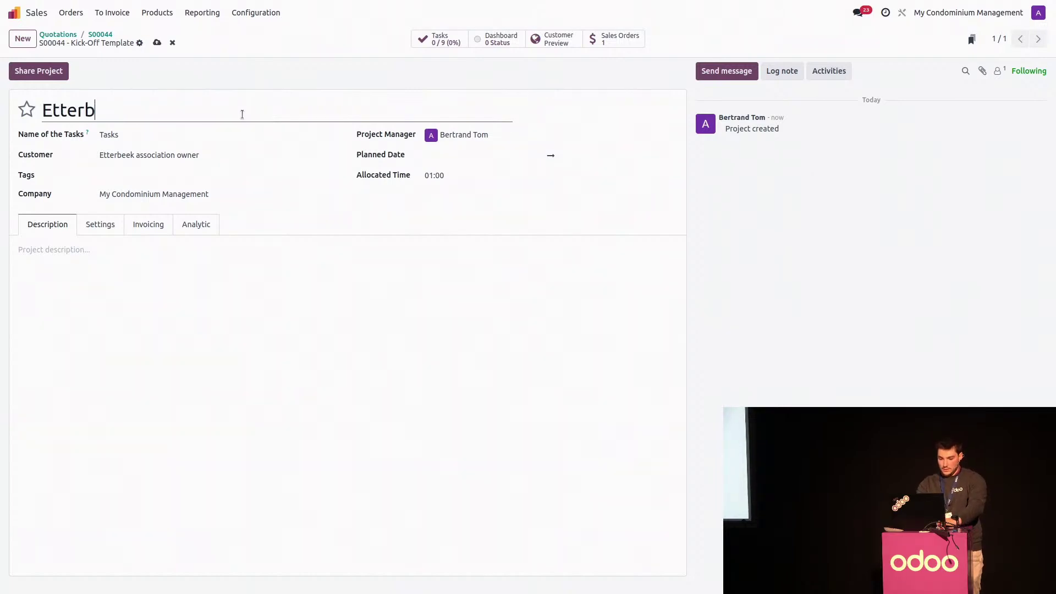
{"action": "type", "text": "eek Kick off"}
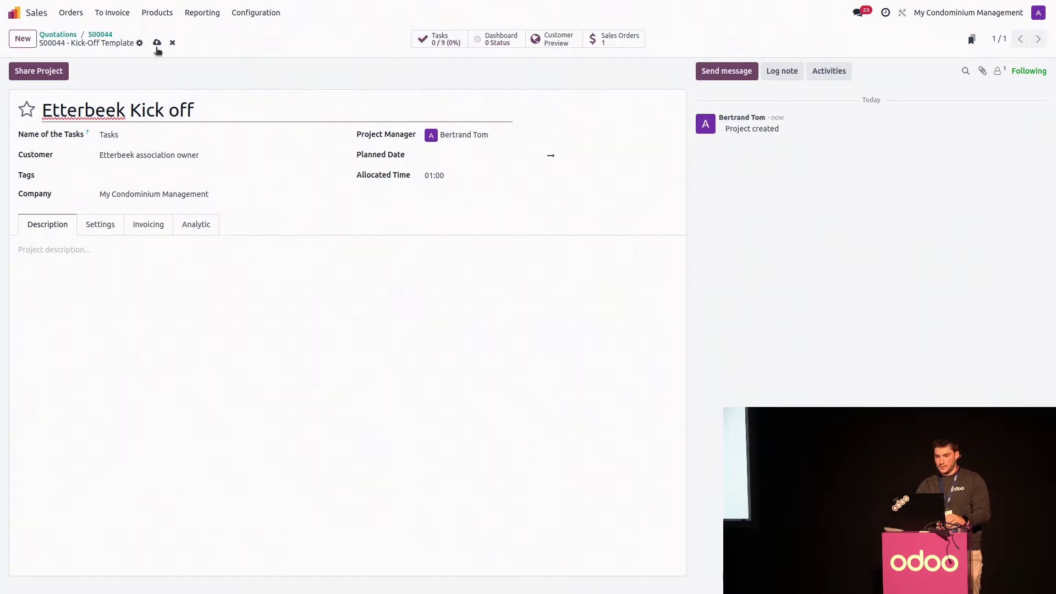
{"action": "left_click", "coordinate": [156, 43]}
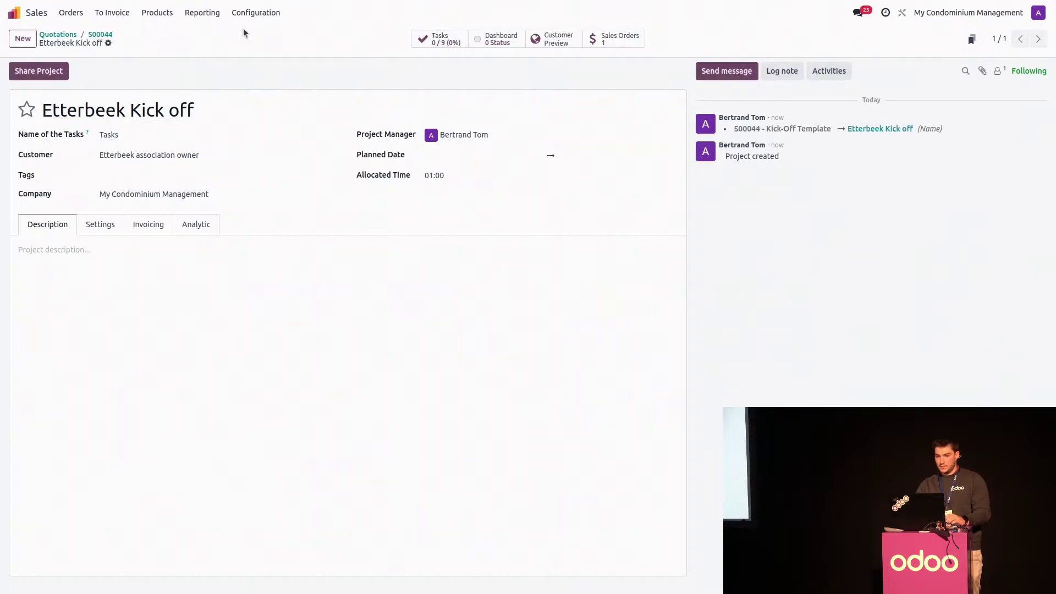
- Move the project's "Condominium creation in Odoo" task to the Done stage
{"action": "left_click", "coordinate": [445, 45]}
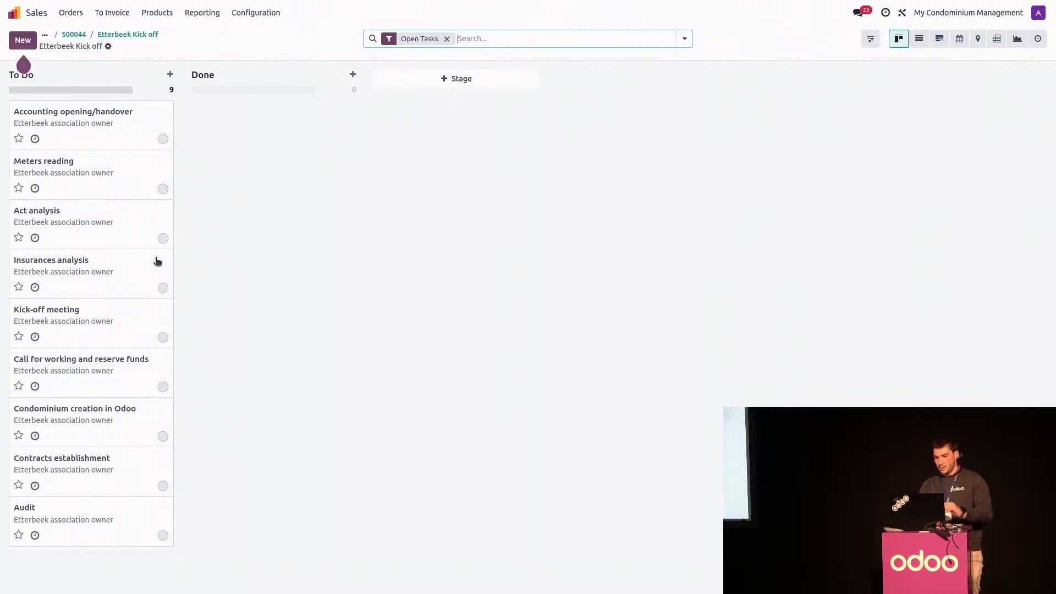
{"action": "left_click", "coordinate": [64, 408]}
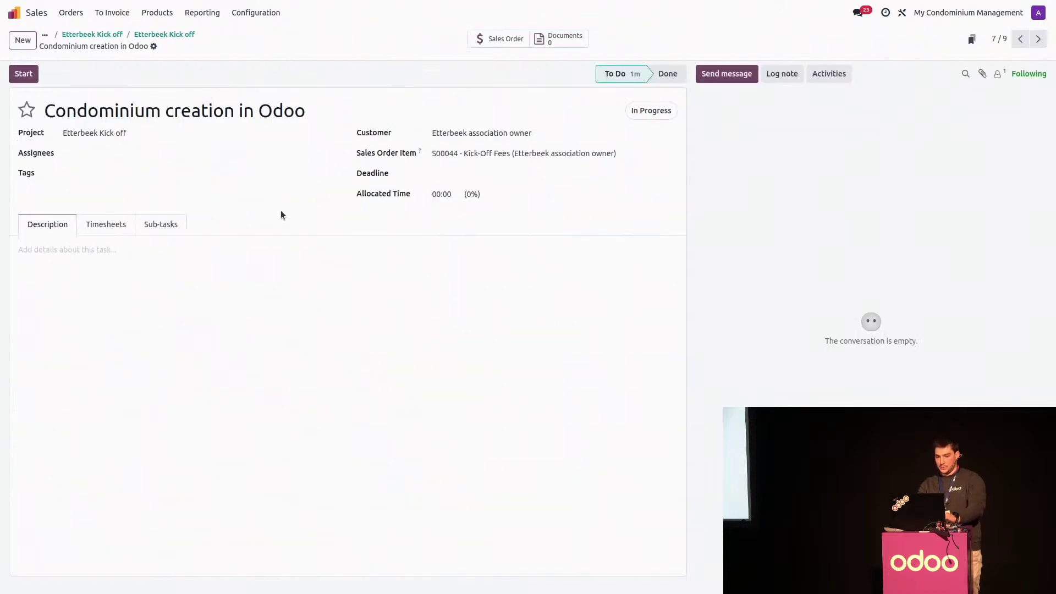
{"action": "left_click", "coordinate": [663, 81]}
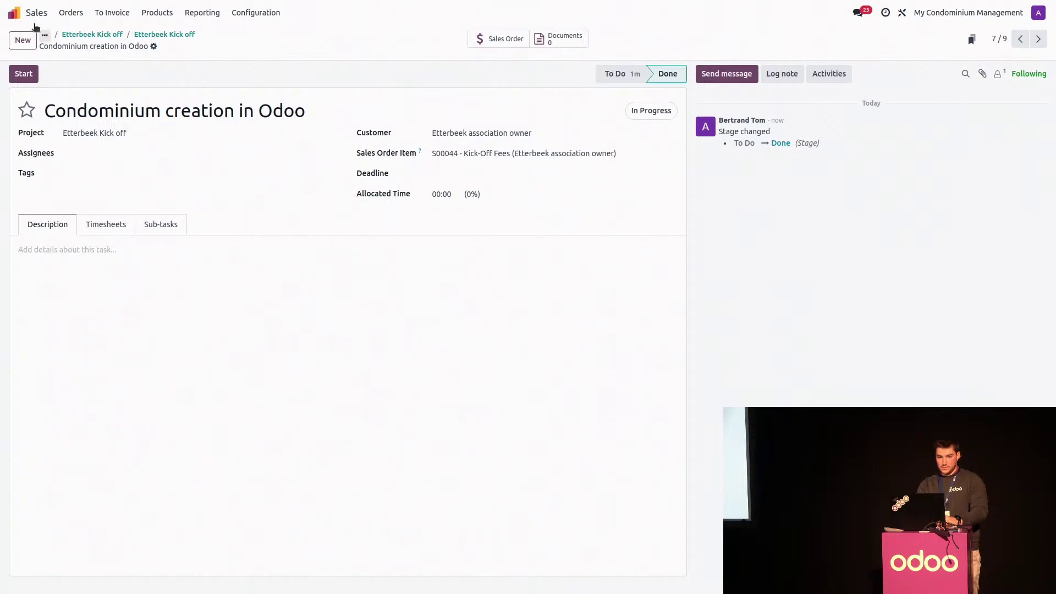
- Go to the database settings and open the list of companies
{"action": "left_click", "coordinate": [14, 12]}
{"action": "type", "text": "se"}
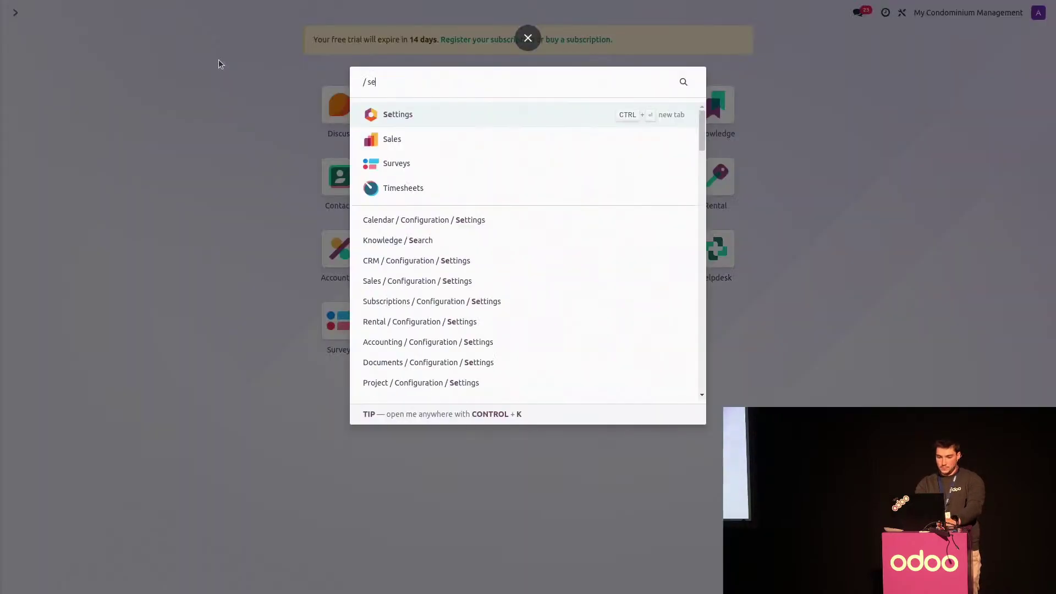
{"action": "type", "text": "tt"}
{"action": "key", "text": "Return"}
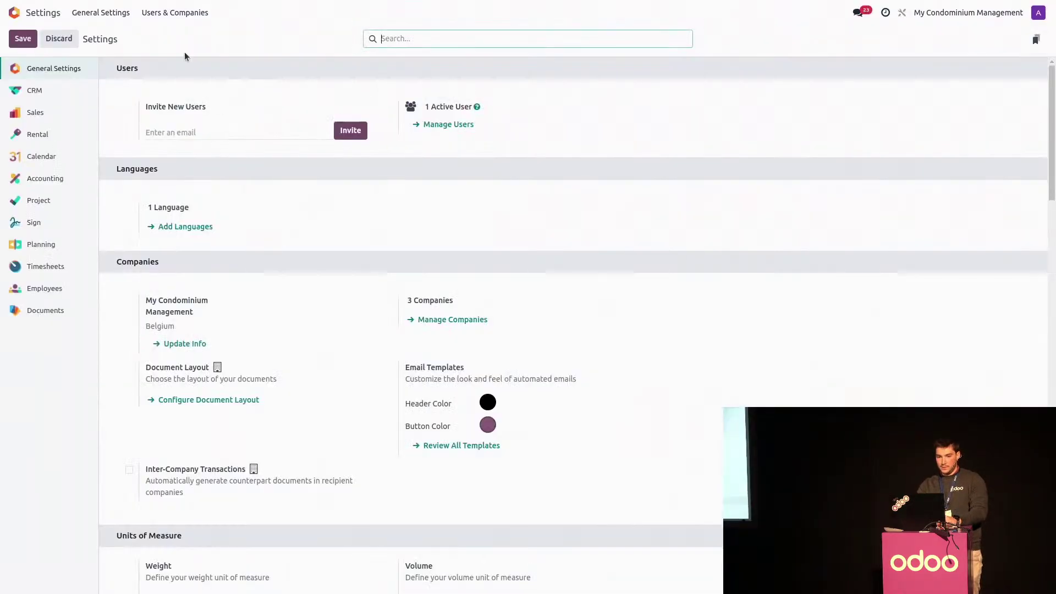
{"action": "left_click", "coordinate": [160, 13]}
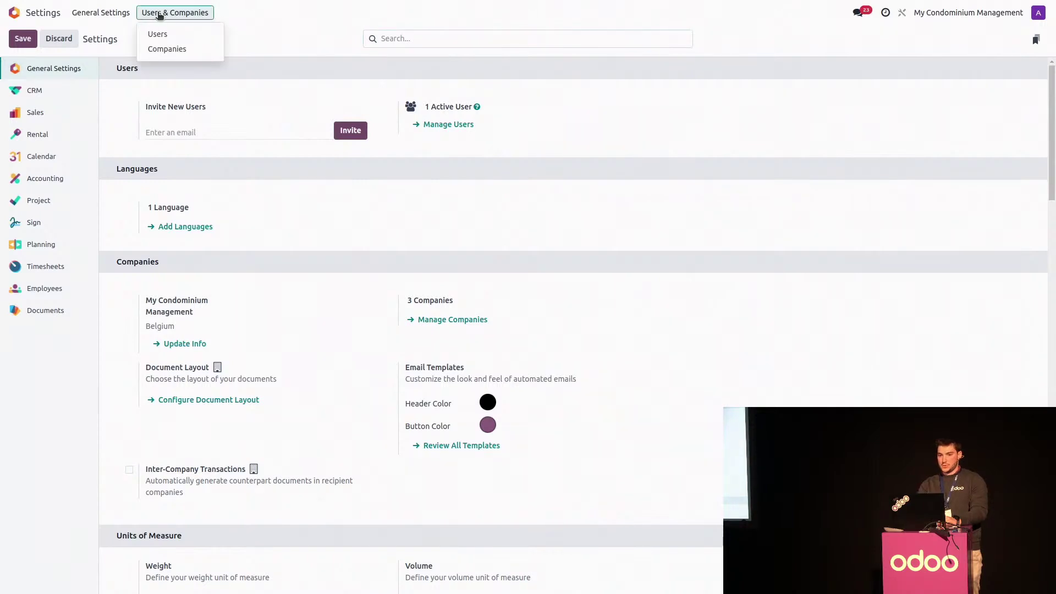
{"action": "left_click", "coordinate": [161, 50]}
- Create a new company named "Condominium Etterbeek" and save it
{"action": "left_click", "coordinate": [21, 40]}
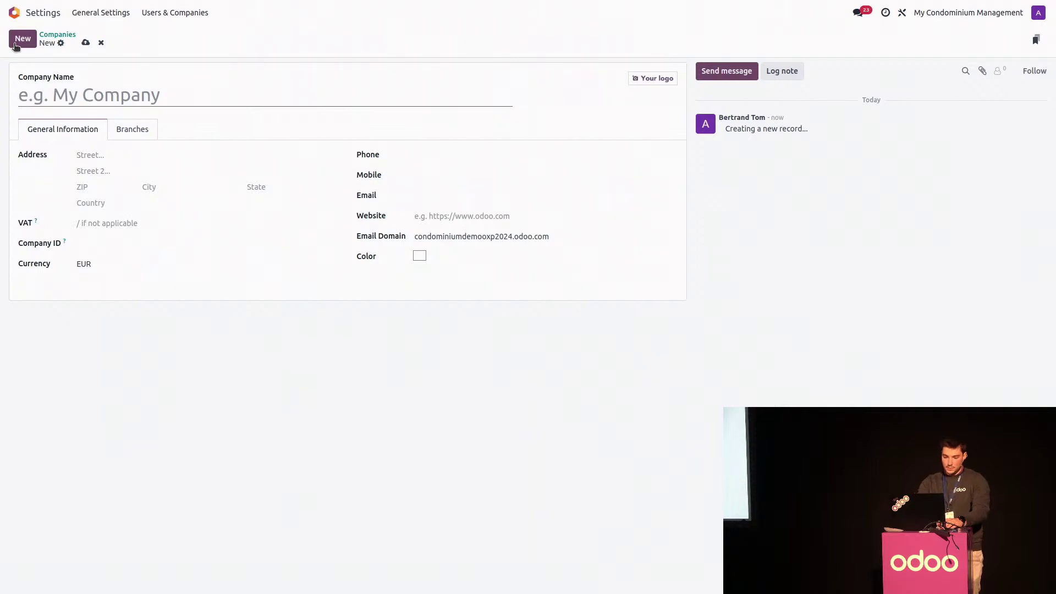
{"action": "type", "text": "Condominium"}
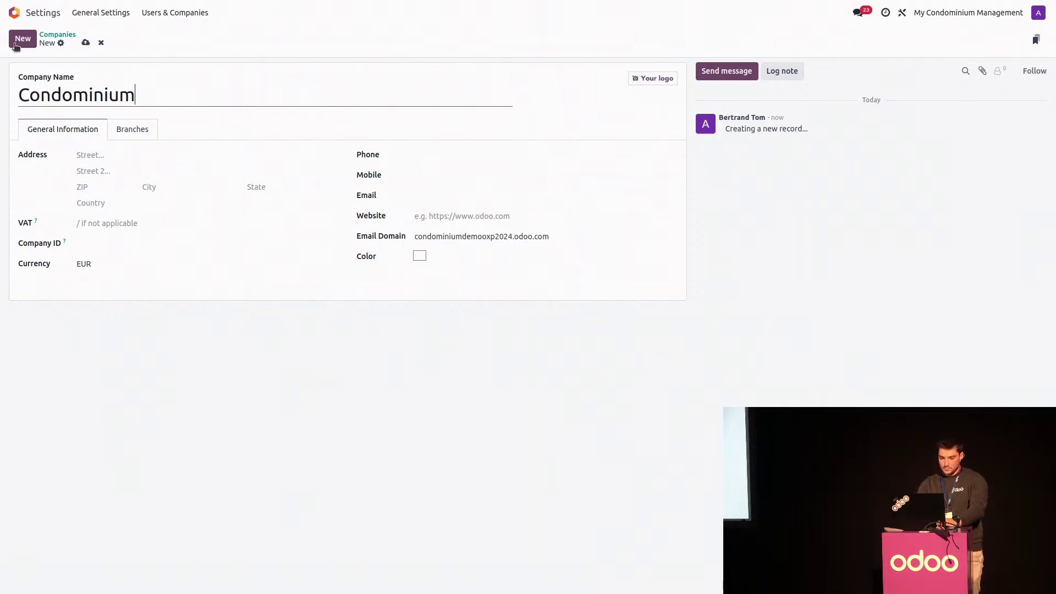
{"action": "type", "text": " Etterb"}
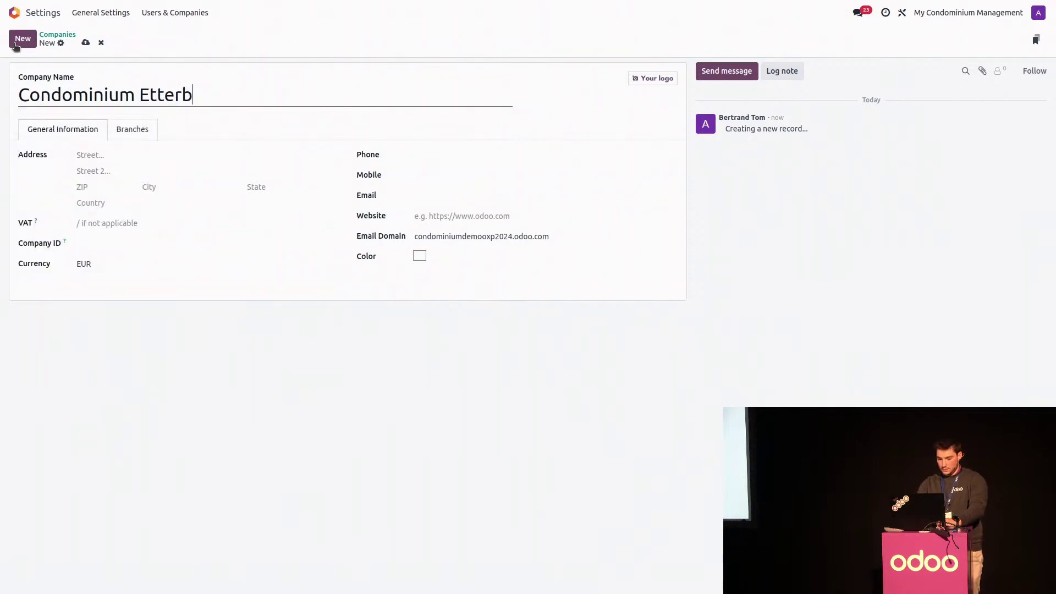
{"action": "type", "text": "eek"}
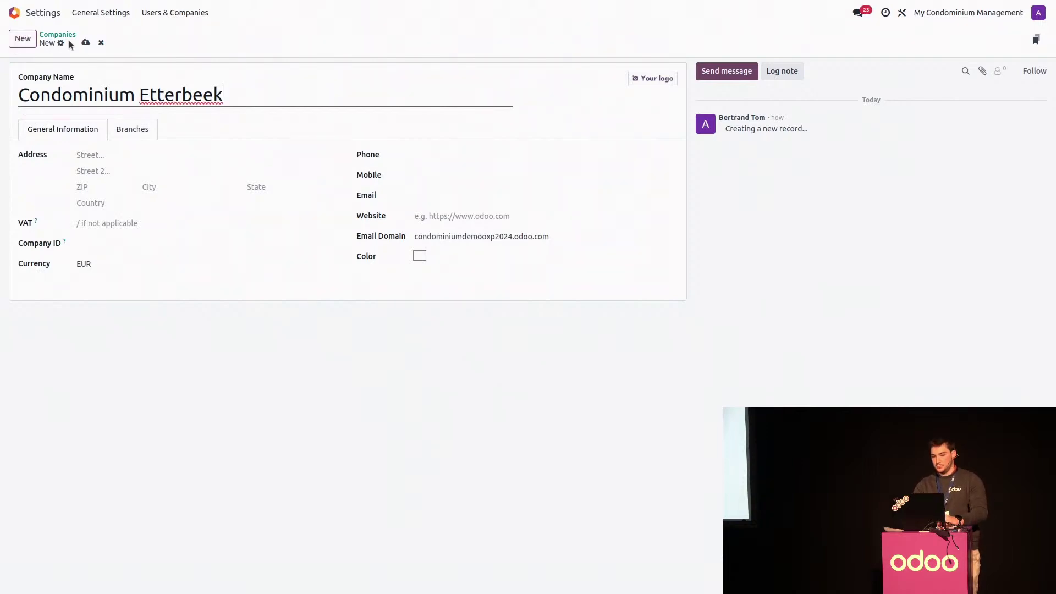
{"action": "left_click", "coordinate": [85, 43]}
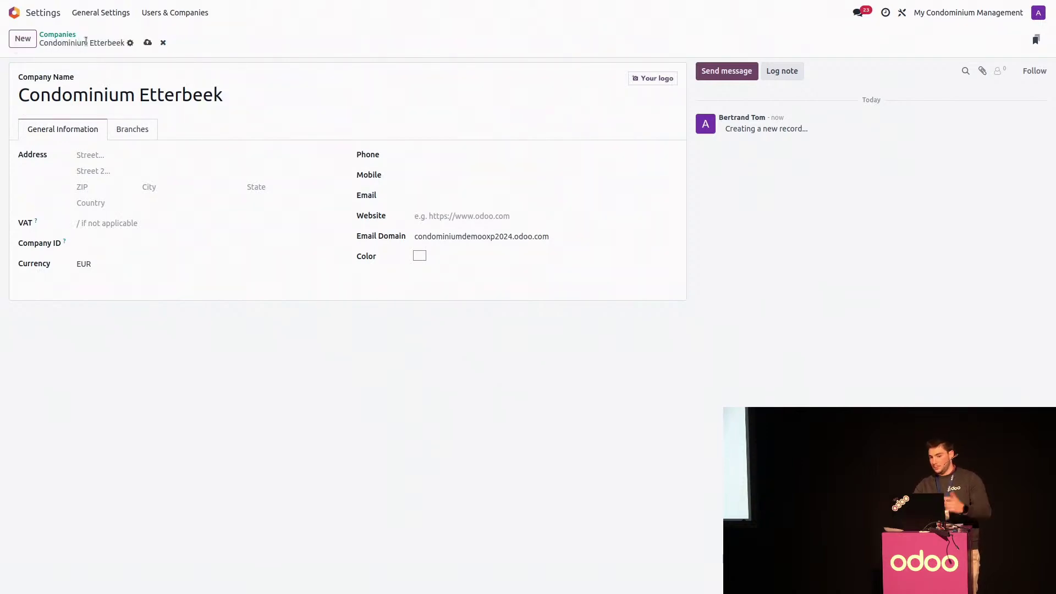
{"action": "left_click", "coordinate": [148, 42]}
{"action": "left_click", "coordinate": [292, 338]}
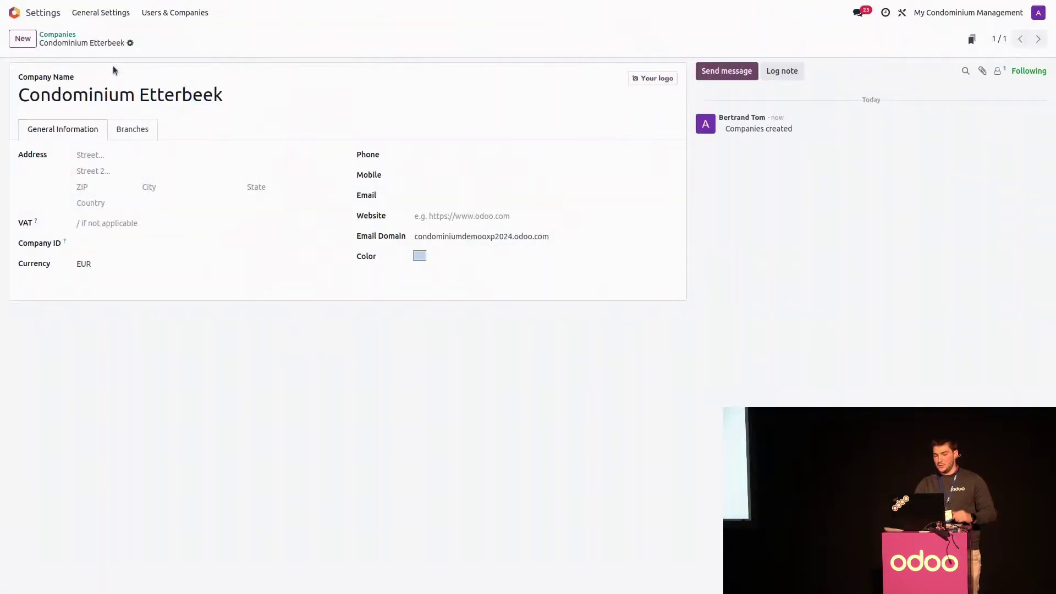
- Switch the active company to Condominium Etterbeek and open the Condominium app's properties
{"action": "left_click", "coordinate": [15, 12]}
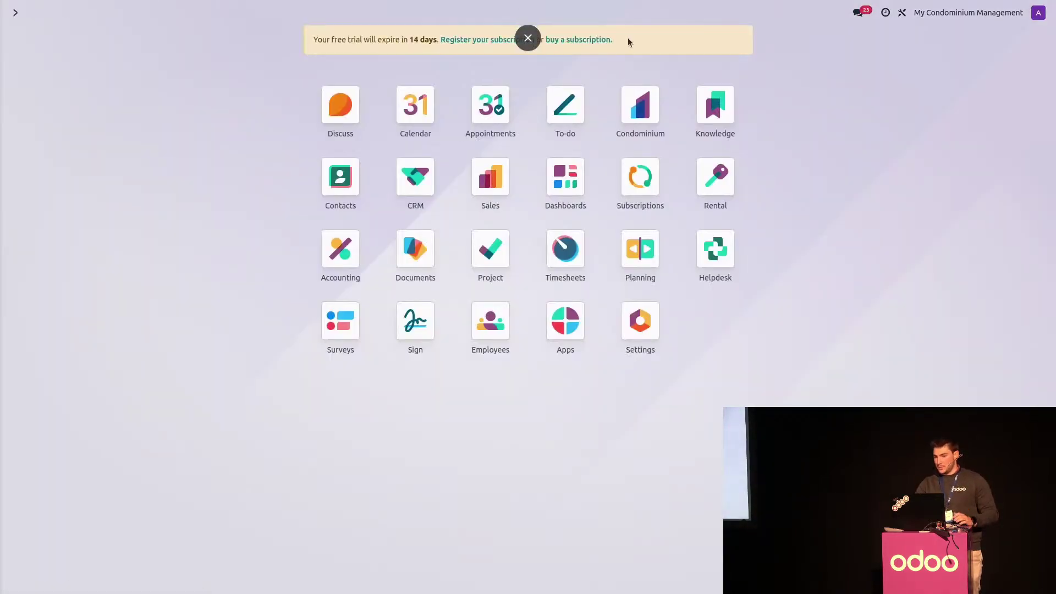
{"action": "left_click", "coordinate": [923, 16]}
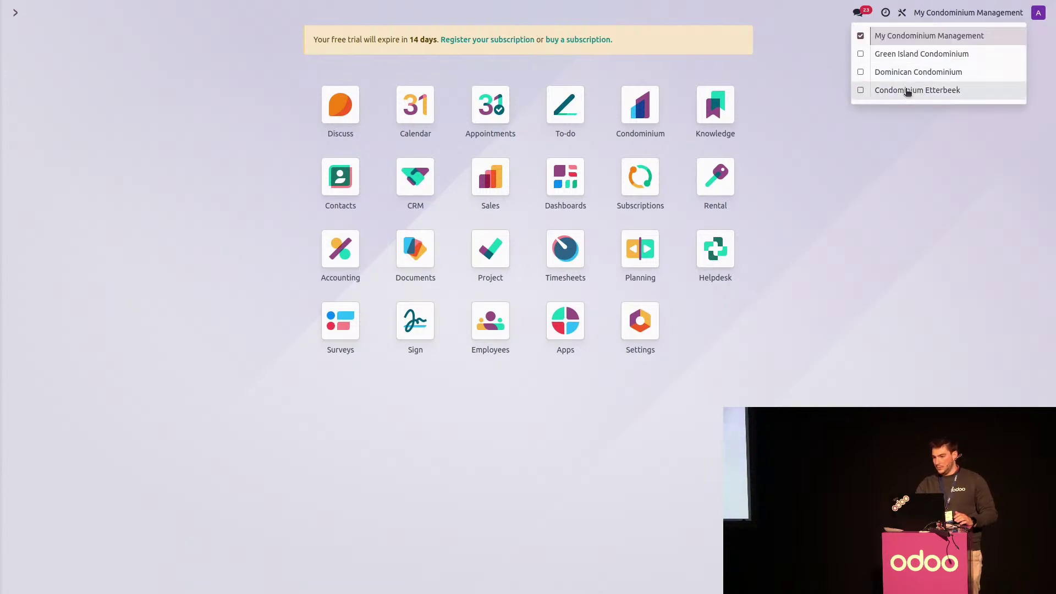
{"action": "left_click", "coordinate": [907, 91]}
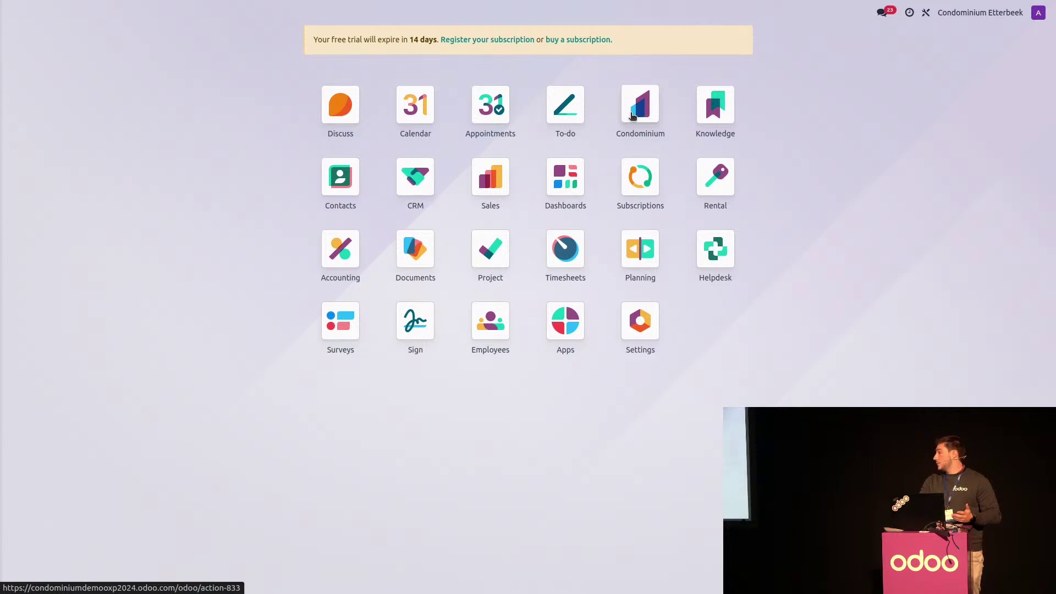
{"action": "left_click", "coordinate": [632, 116]}
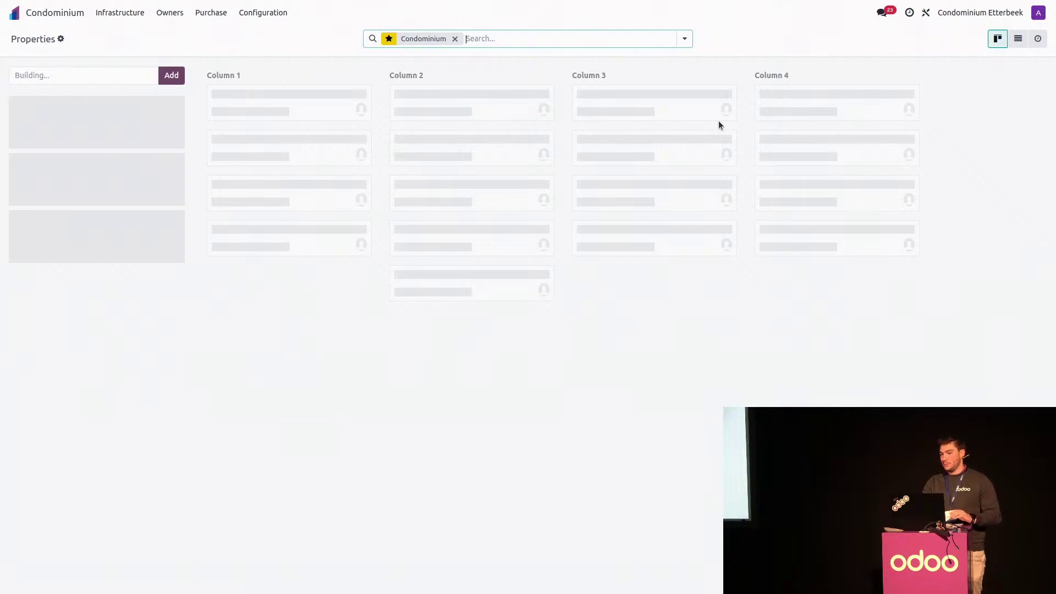
- Switch the active company to Green Island Condominium, open the Apartment A0 property and look through its type options
{"action": "left_click", "coordinate": [971, 12]}
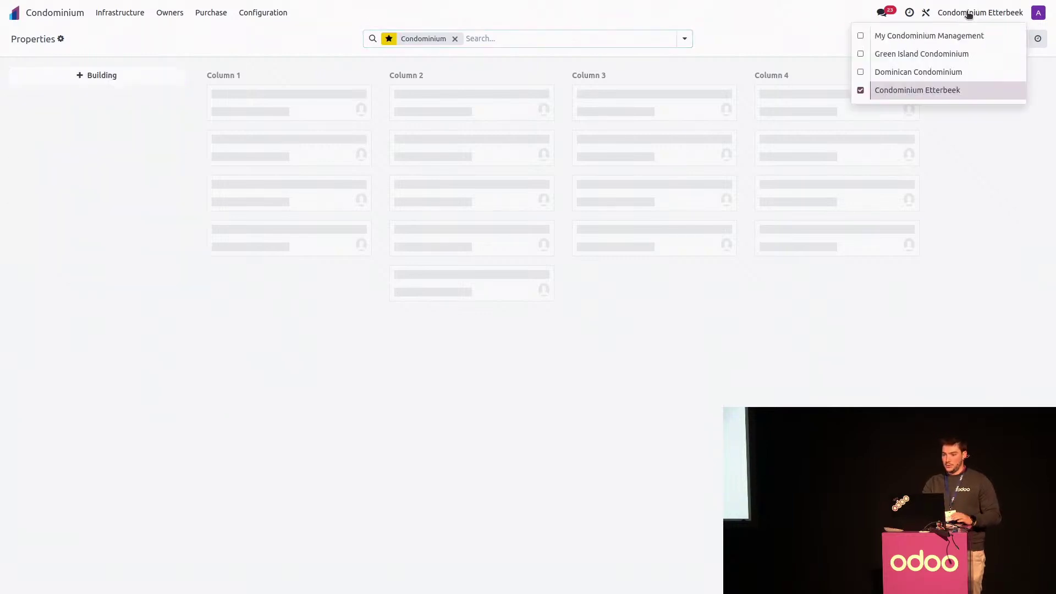
{"action": "left_click", "coordinate": [910, 54]}
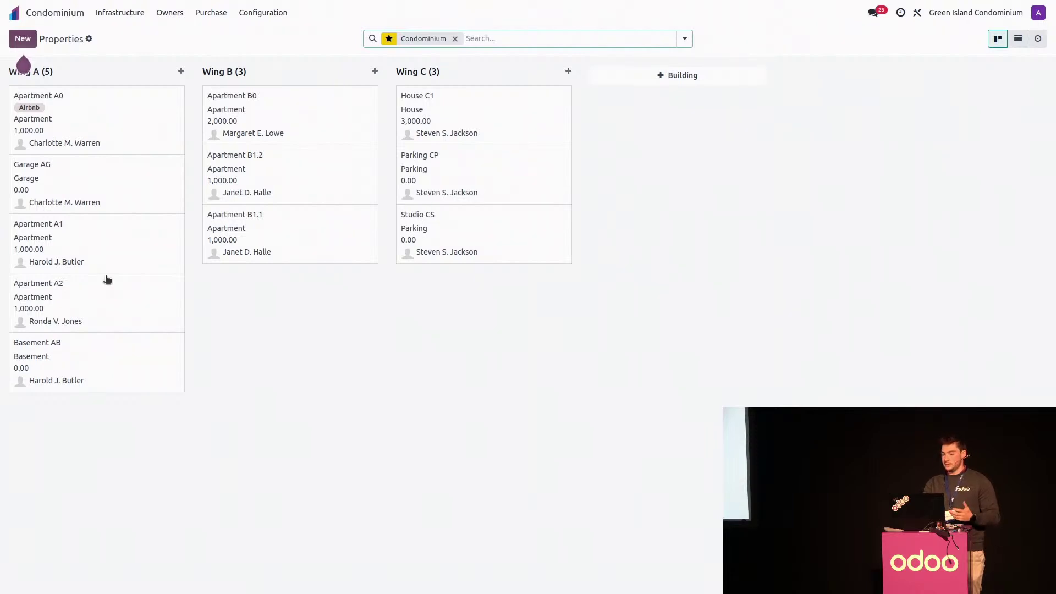
{"action": "left_click", "coordinate": [111, 122]}
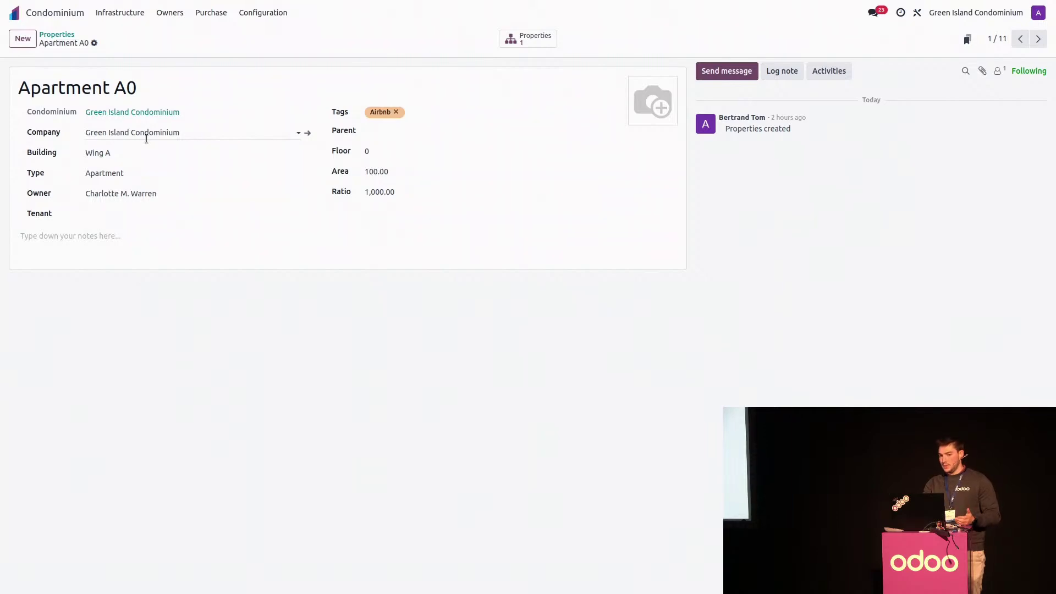
{"action": "left_click", "coordinate": [123, 171]}
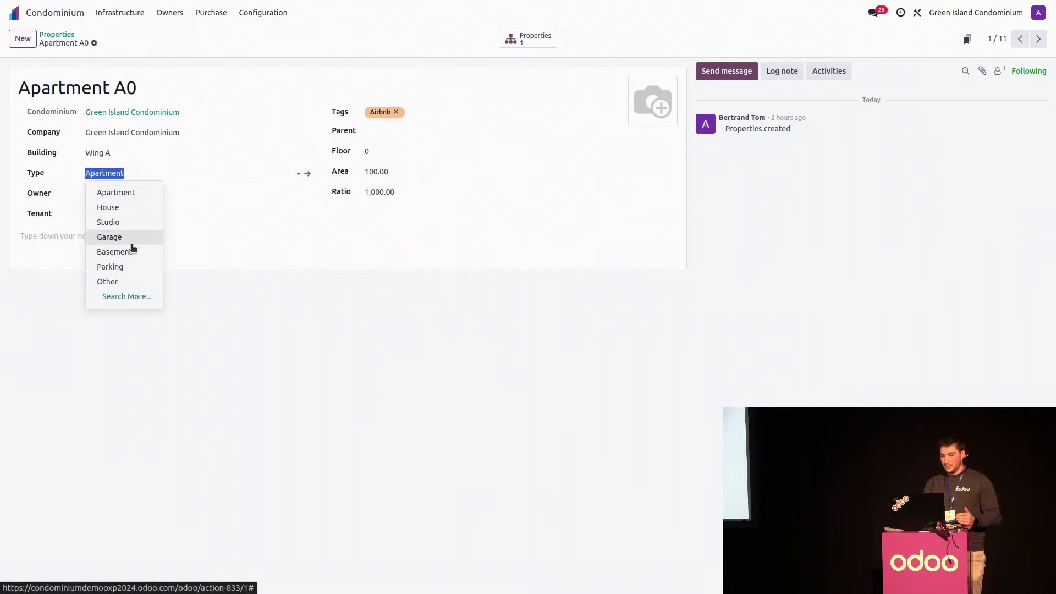
{"action": "left_click", "coordinate": [222, 235]}
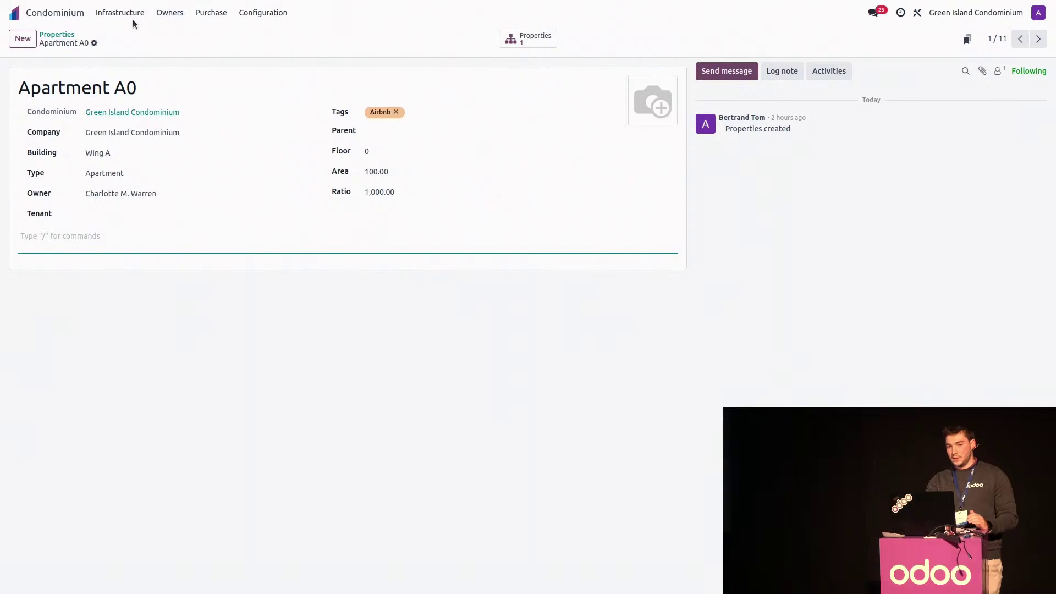
- Look through the condominium's owner-related Helpdesk, Documents and Sales pages and its list of owners
{"action": "left_click", "coordinate": [209, 15]}
{"action": "left_click", "coordinate": [173, 16]}
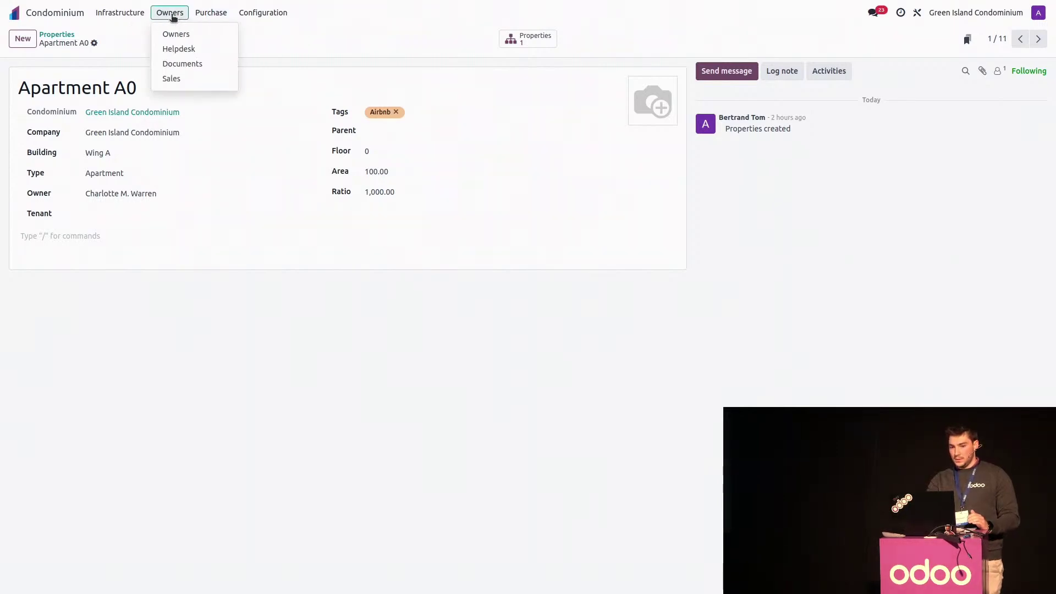
{"action": "left_click", "coordinate": [179, 48]}
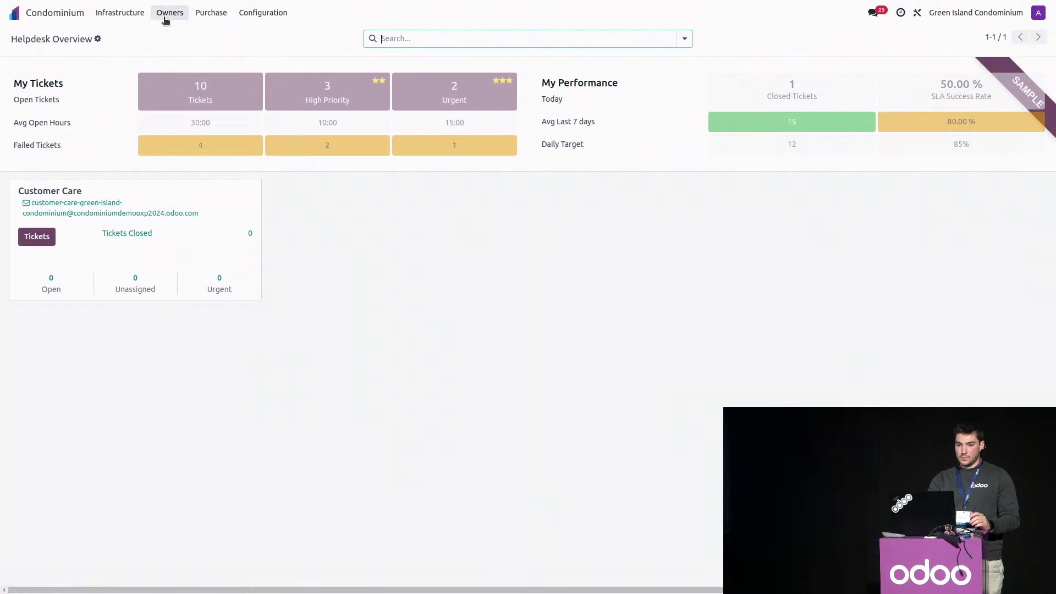
{"action": "left_click", "coordinate": [166, 19]}
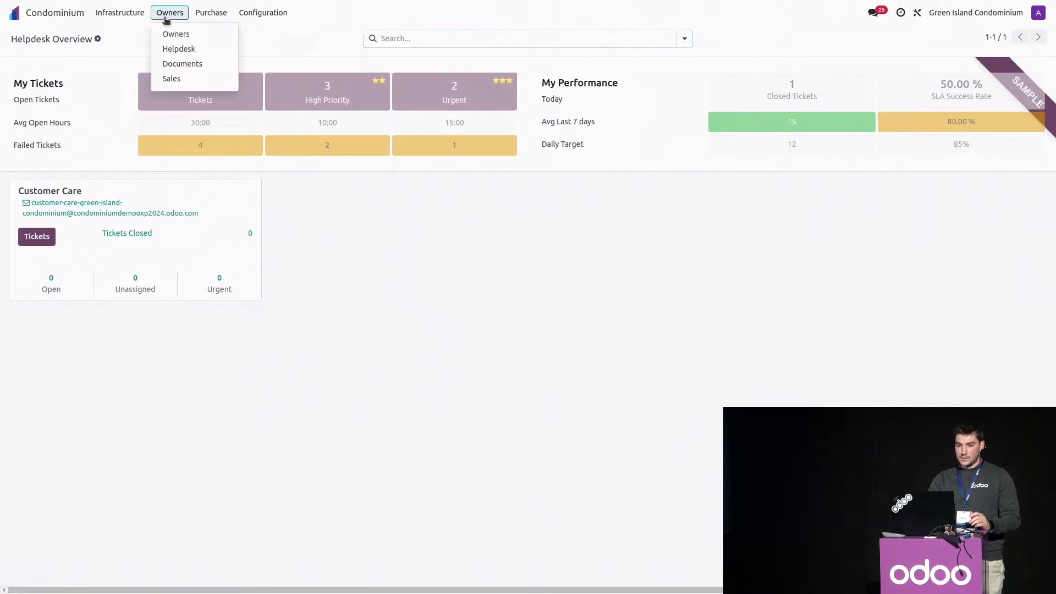
{"action": "left_click", "coordinate": [181, 69]}
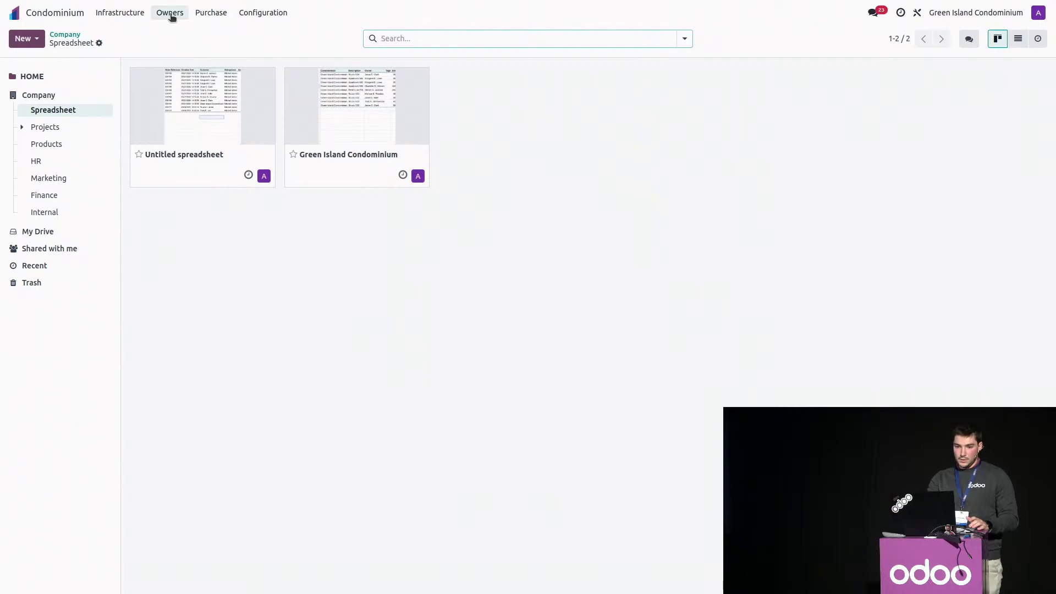
{"action": "left_click", "coordinate": [171, 17]}
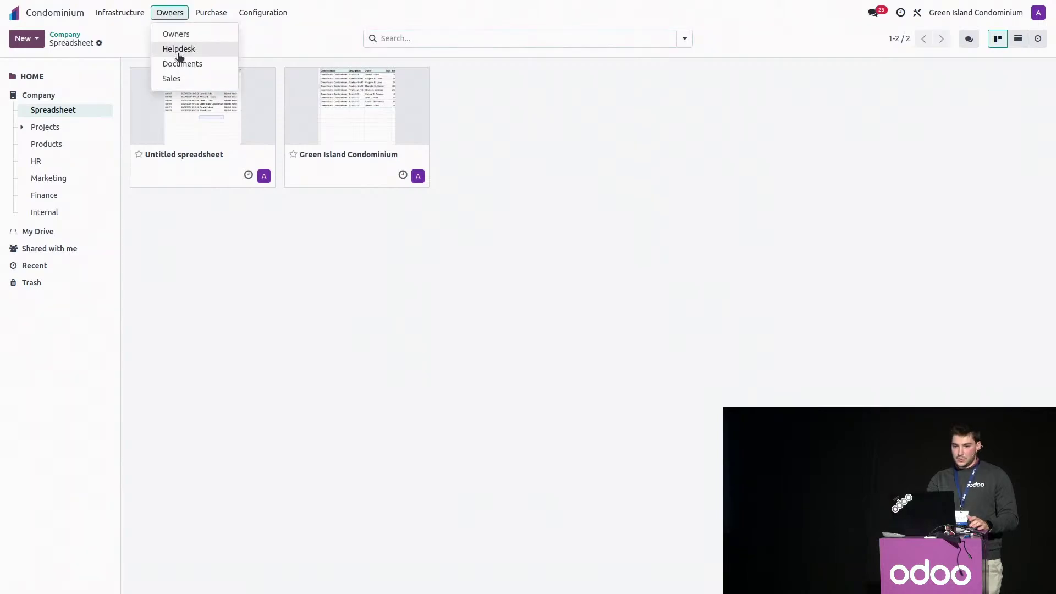
{"action": "left_click", "coordinate": [180, 80]}
{"action": "left_click", "coordinate": [172, 13]}
{"action": "left_click", "coordinate": [174, 35]}
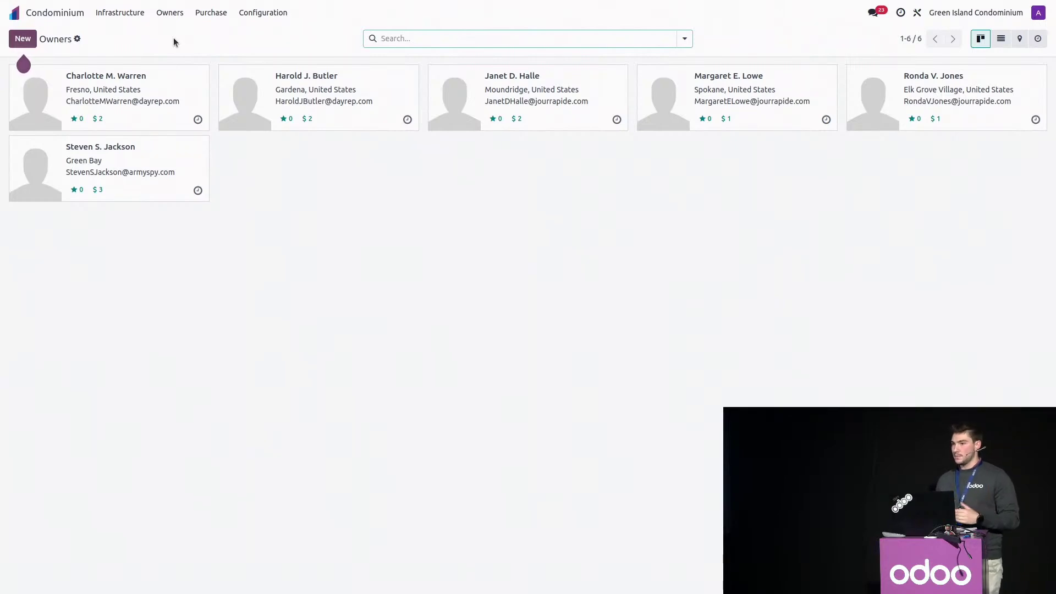
- Go to the Sales app and start a new quotation for the customer Green Island Condominium
{"action": "left_click", "coordinate": [21, 17]}
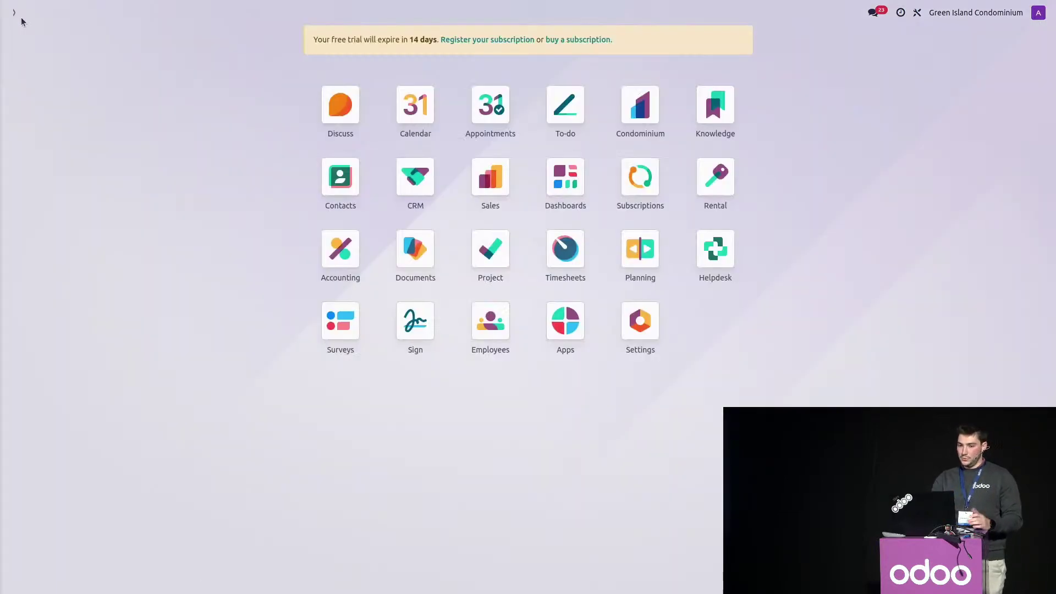
{"action": "type", "text": "sal"}
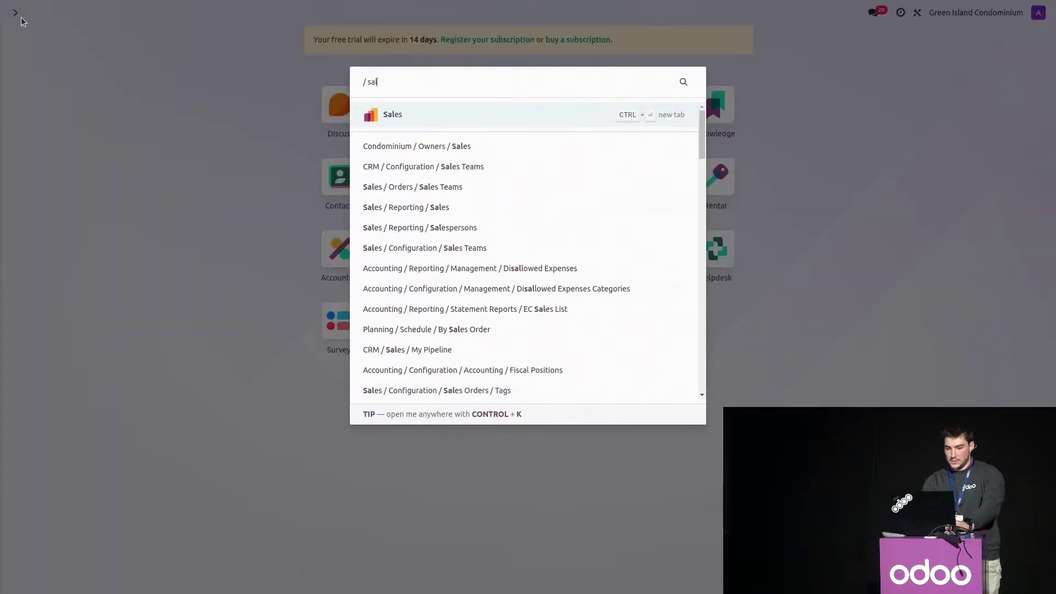
{"action": "key", "text": "Return"}
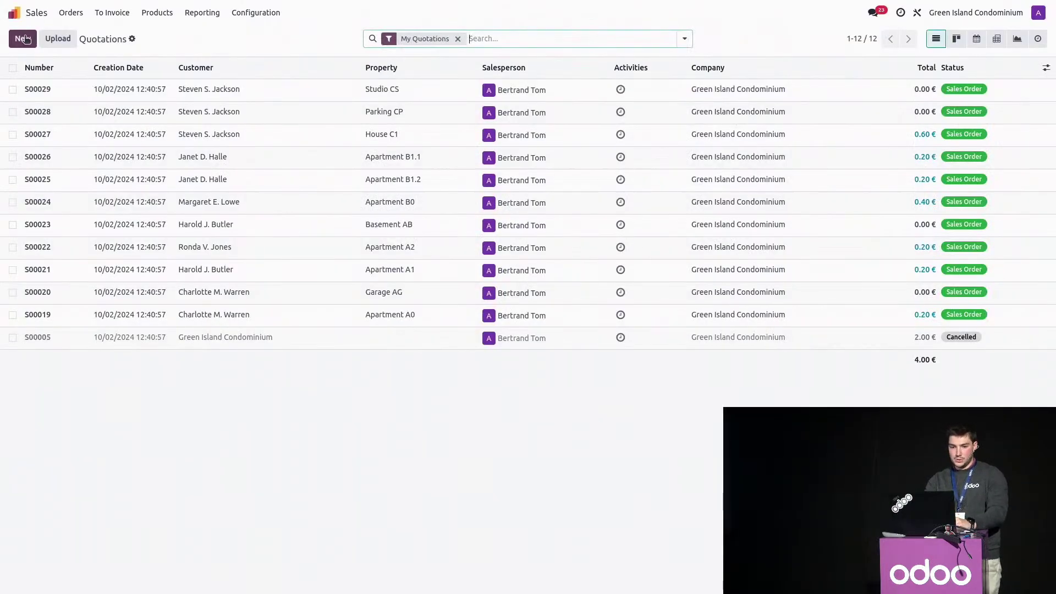
{"action": "left_click", "coordinate": [23, 42]}
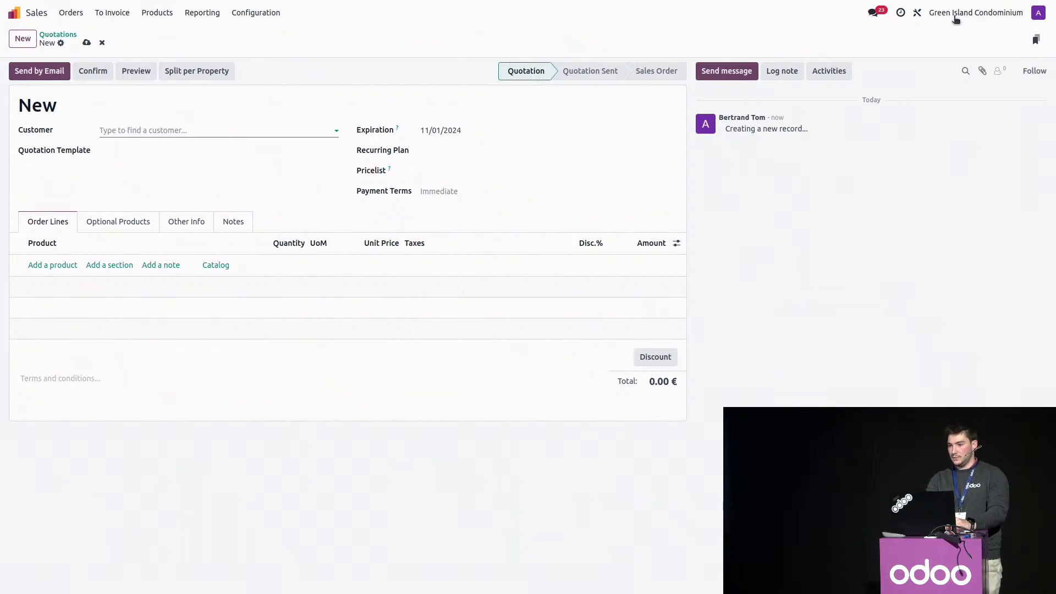
{"action": "left_click", "coordinate": [206, 132]}
{"action": "type", "text": "gree"}
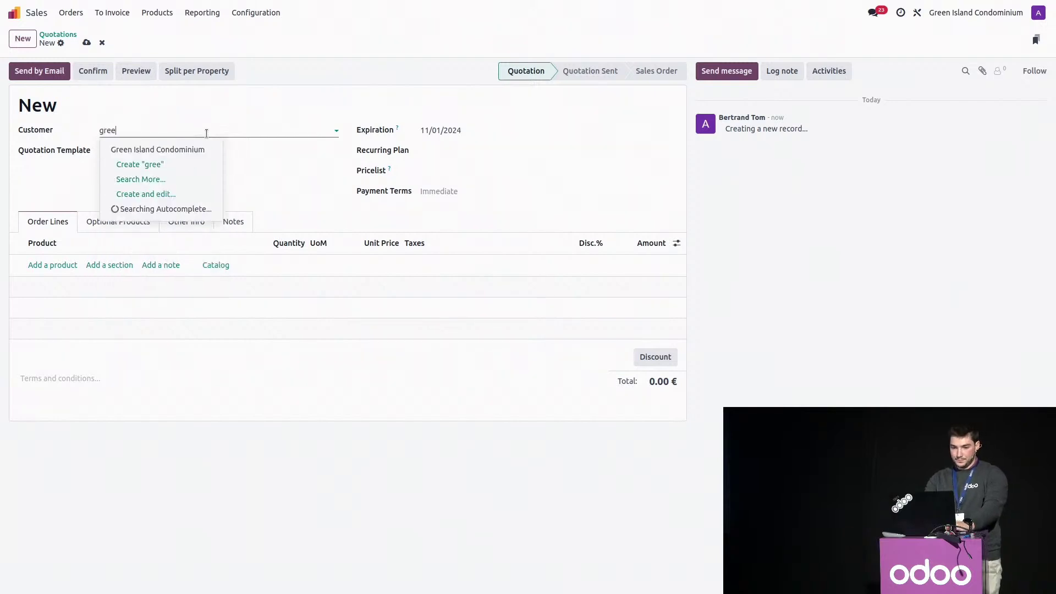
{"action": "key", "text": "Escape"}
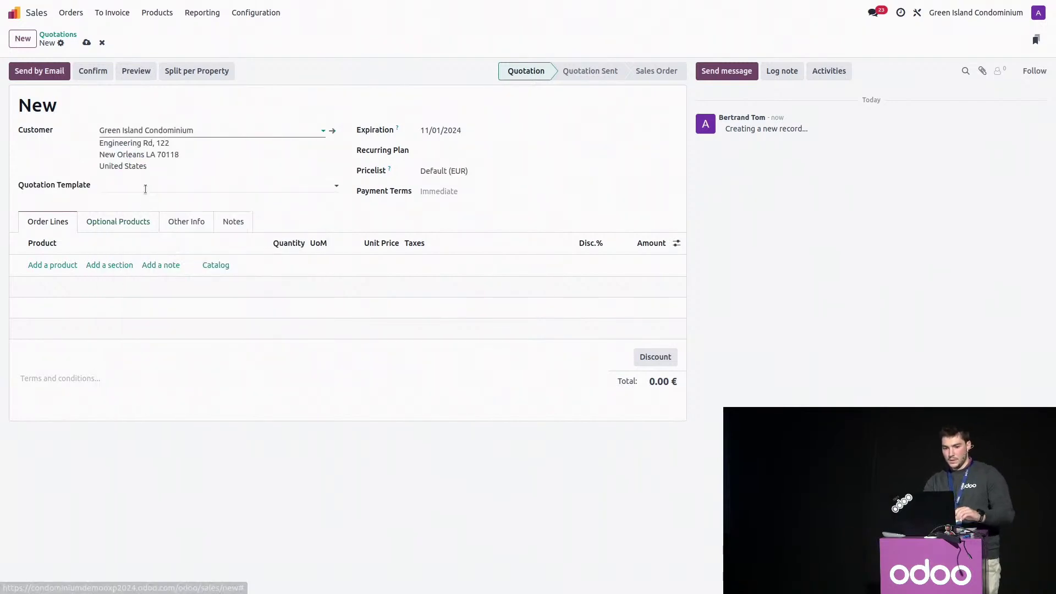
- Add the products Reserve Fund and Working Fund to the quotation's order lines
{"action": "left_click", "coordinate": [60, 267]}
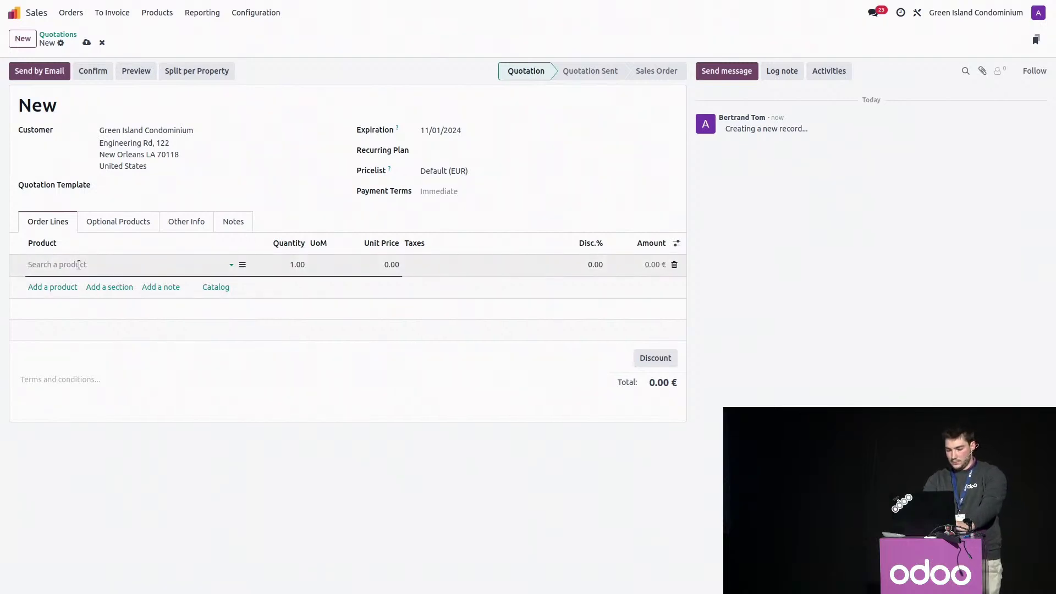
{"action": "type", "text": "fund"}
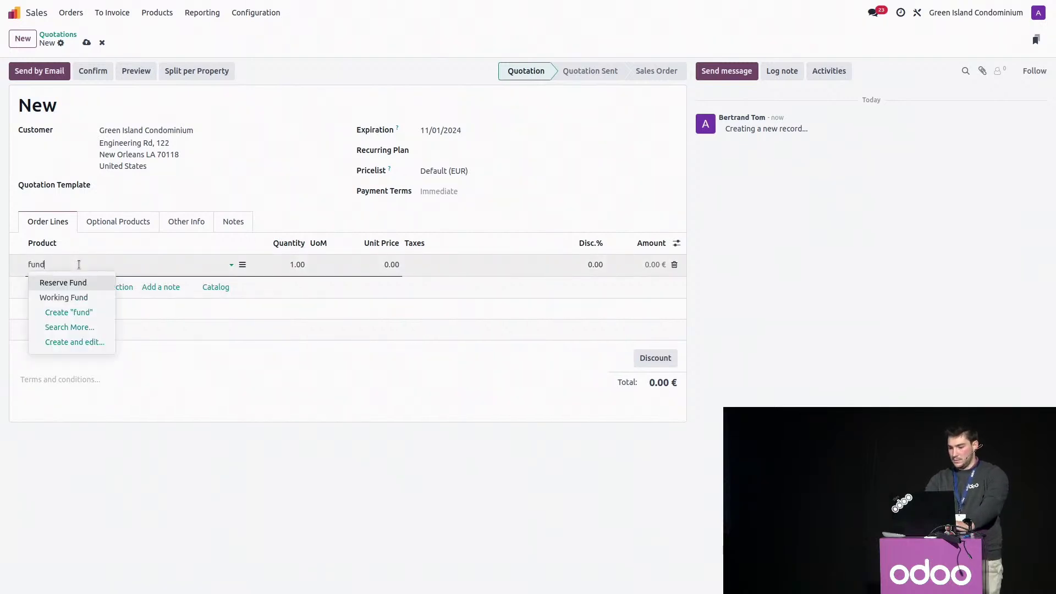
{"action": "left_click", "coordinate": [63, 282]}
{"action": "left_click", "coordinate": [59, 298]}
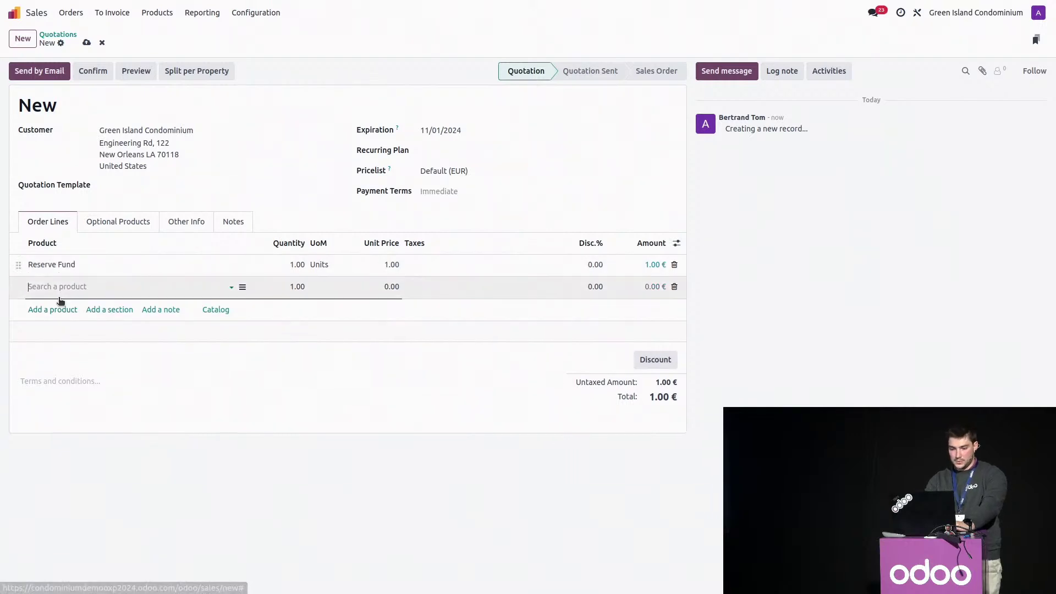
{"action": "type", "text": "fund"}
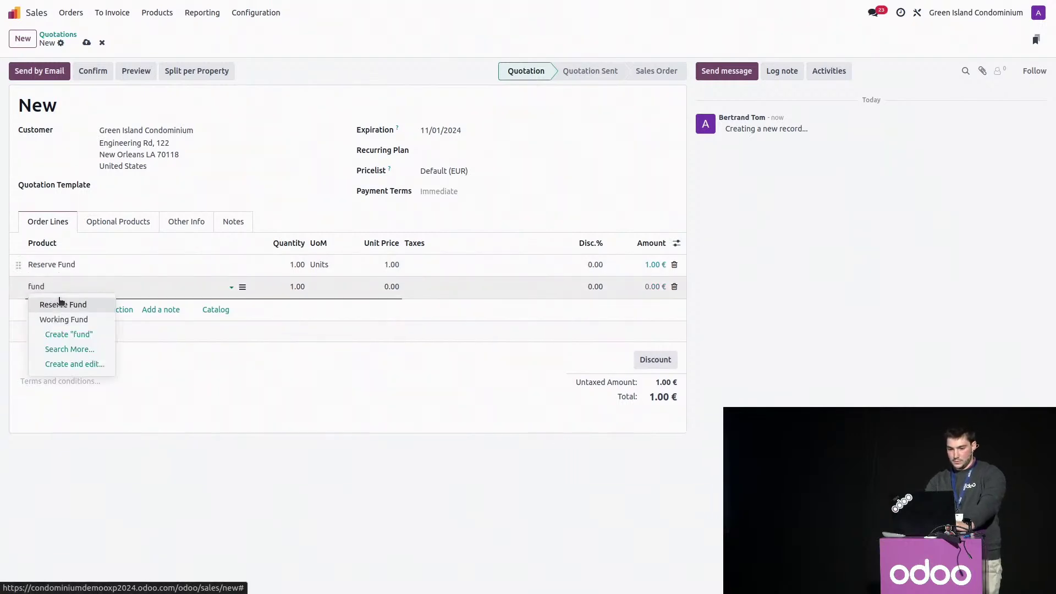
{"action": "left_click", "coordinate": [62, 319]}
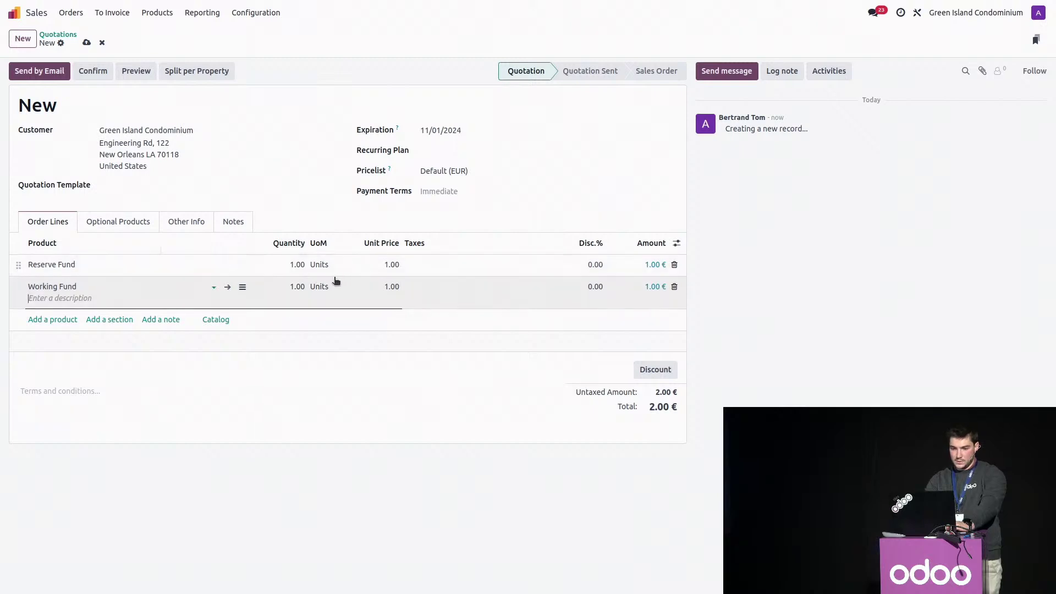
- Set the unit price to 200 for Reserve Fund and 150 for Working Fund
{"action": "left_click", "coordinate": [374, 264]}
{"action": "type", "text": "2"}
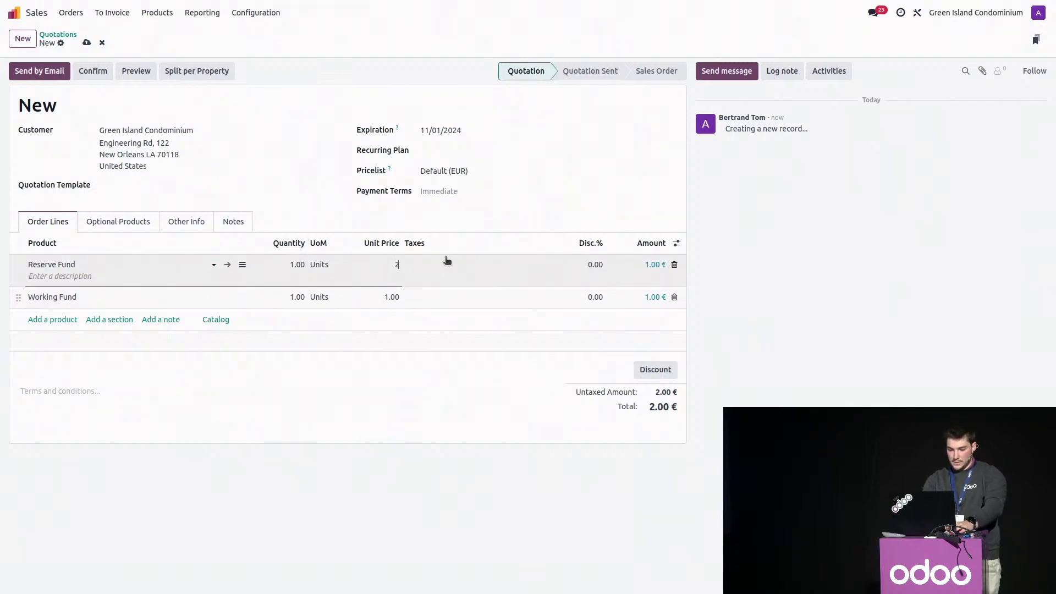
{"action": "type", "text": "00"}
{"action": "left_click", "coordinate": [391, 306]}
{"action": "type", "text": "1"}
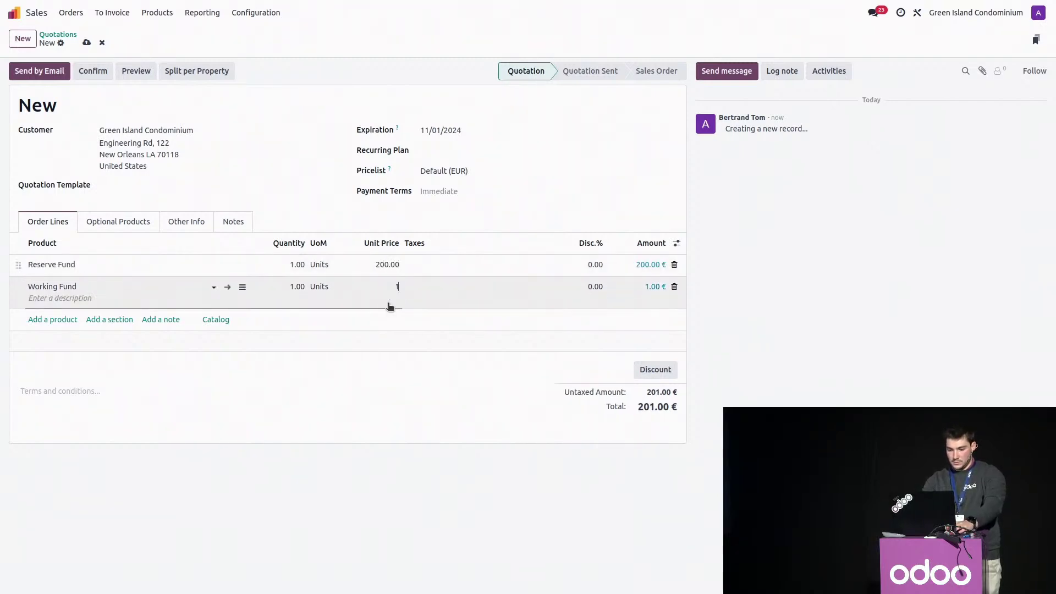
{"action": "type", "text": "50"}
{"action": "left_click", "coordinate": [750, 252]}
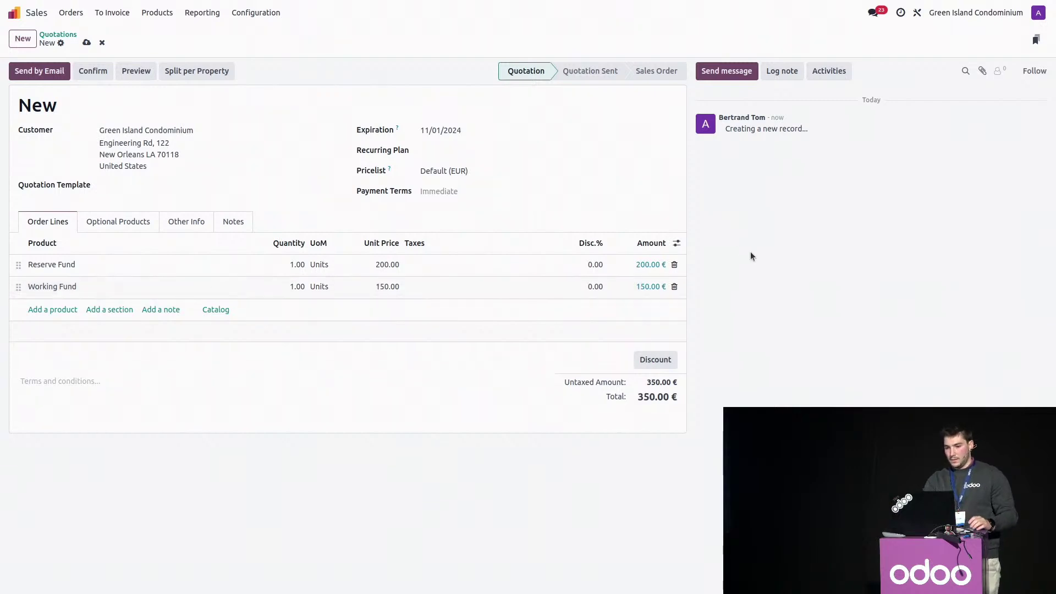
- Set the quotation's recurring plan to Monthly and split the quotation per property
{"action": "left_click", "coordinate": [201, 80]}
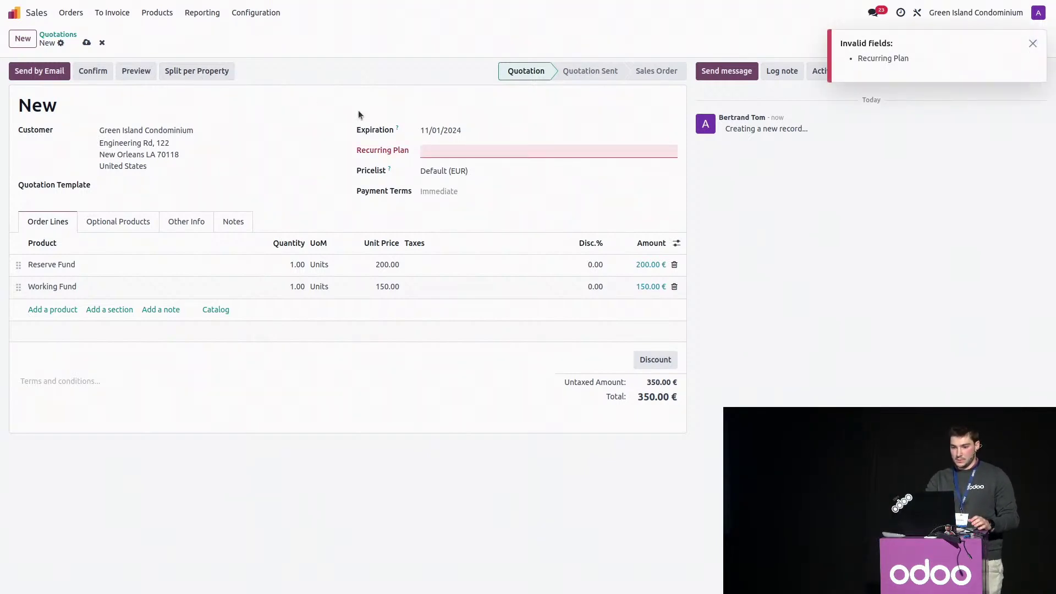
{"action": "left_click", "coordinate": [450, 154]}
{"action": "left_click", "coordinate": [454, 174]}
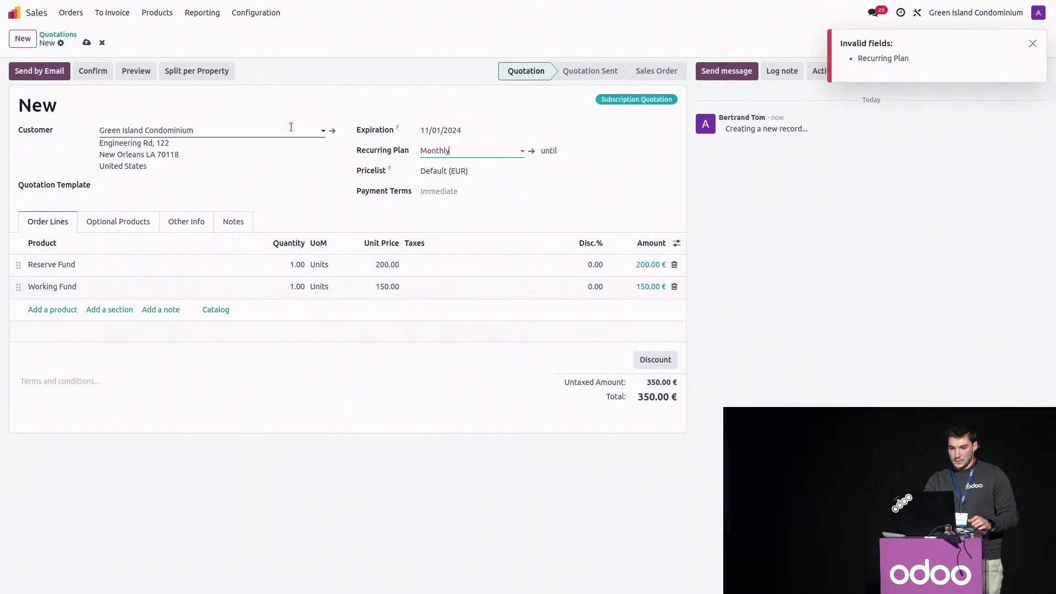
{"action": "left_click", "coordinate": [214, 75]}
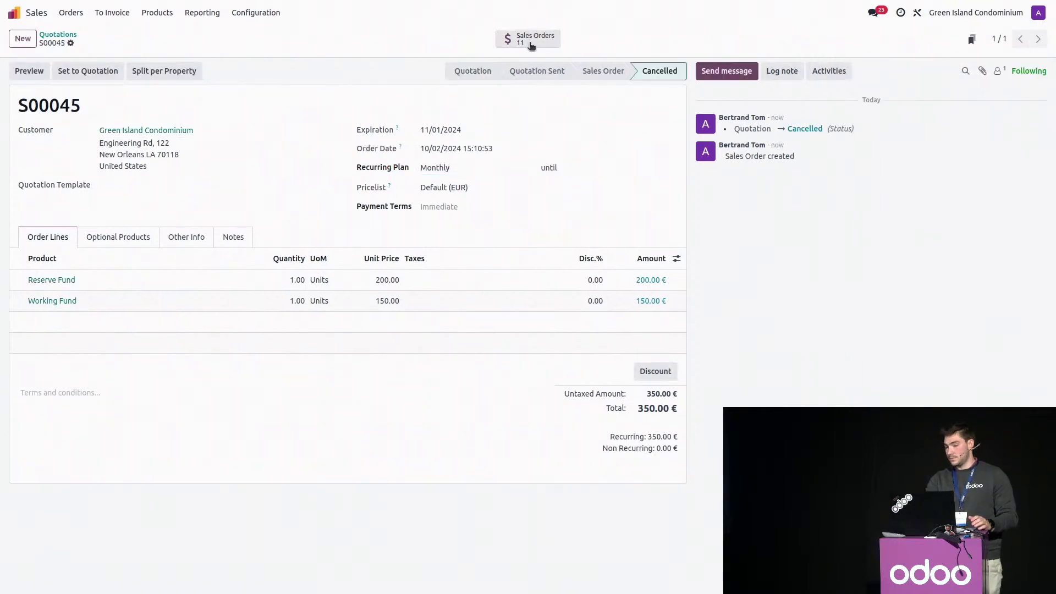
- Open the sales orders created by the split and confirm all of them together
{"action": "left_click", "coordinate": [531, 43]}
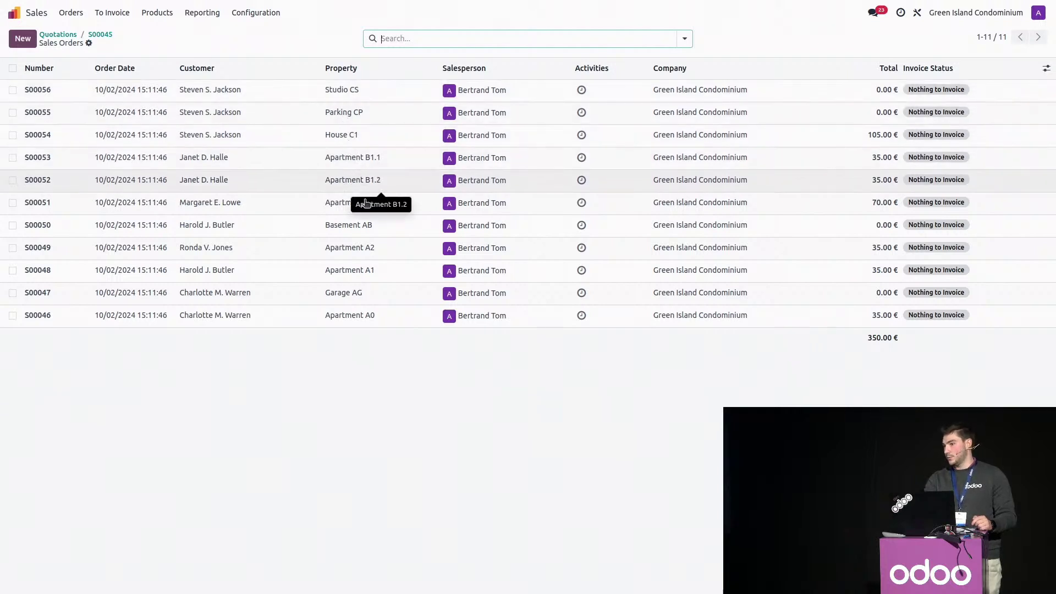
{"action": "left_click", "coordinate": [13, 69]}
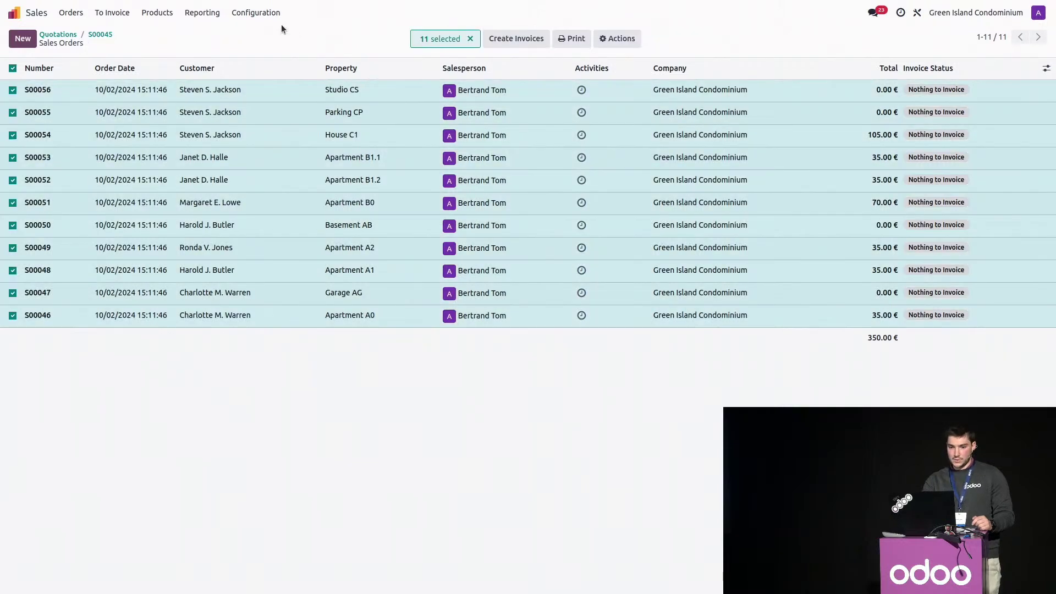
{"action": "left_click", "coordinate": [618, 38]}
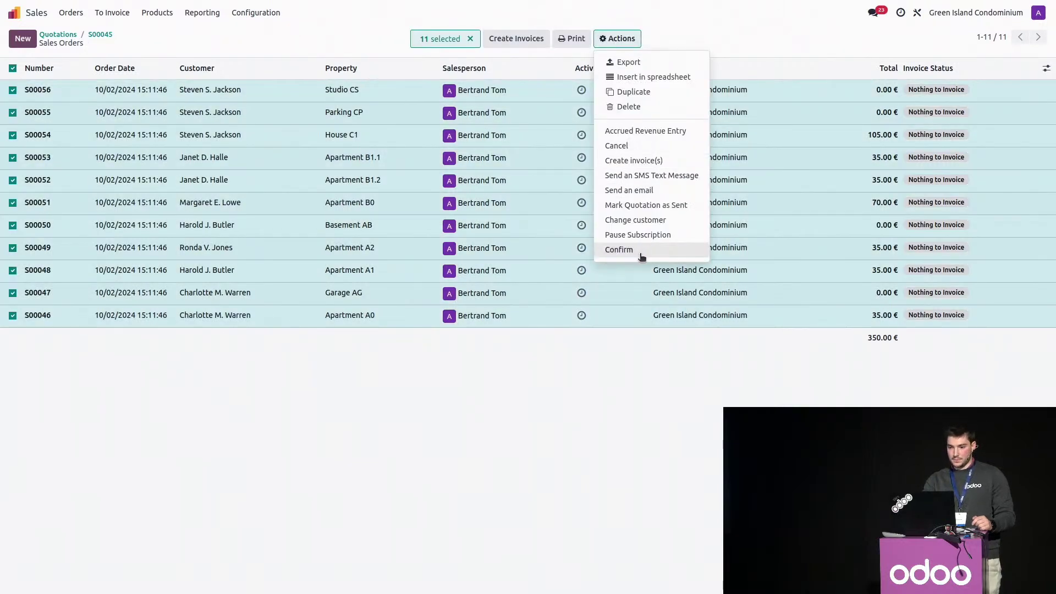
{"action": "left_click", "coordinate": [618, 250]}
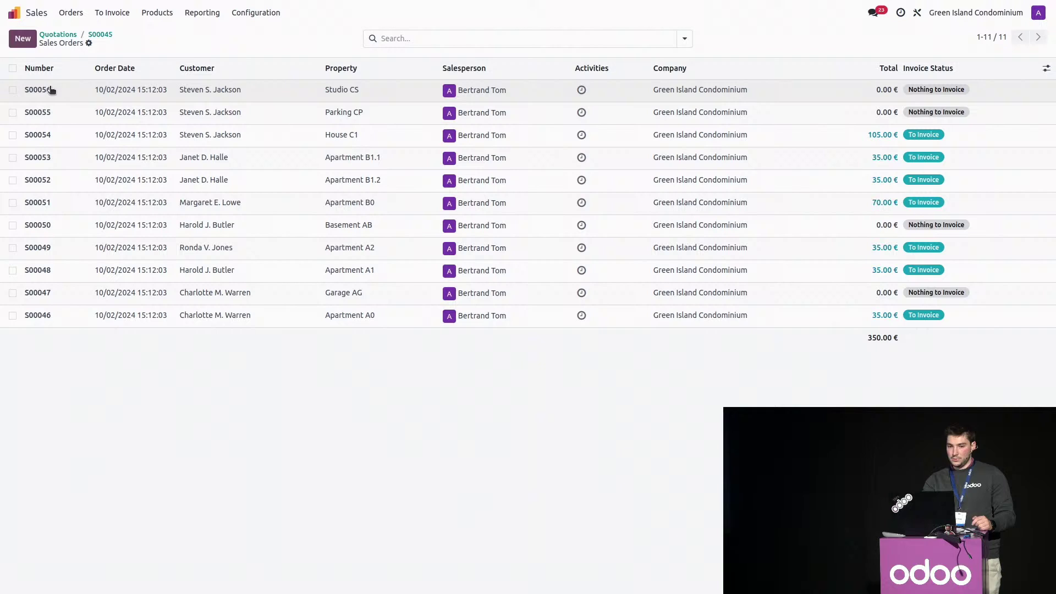
- Leave the split sales orders, going back through the original quotation and the quotations list to the app overview
{"action": "left_click", "coordinate": [13, 69]}
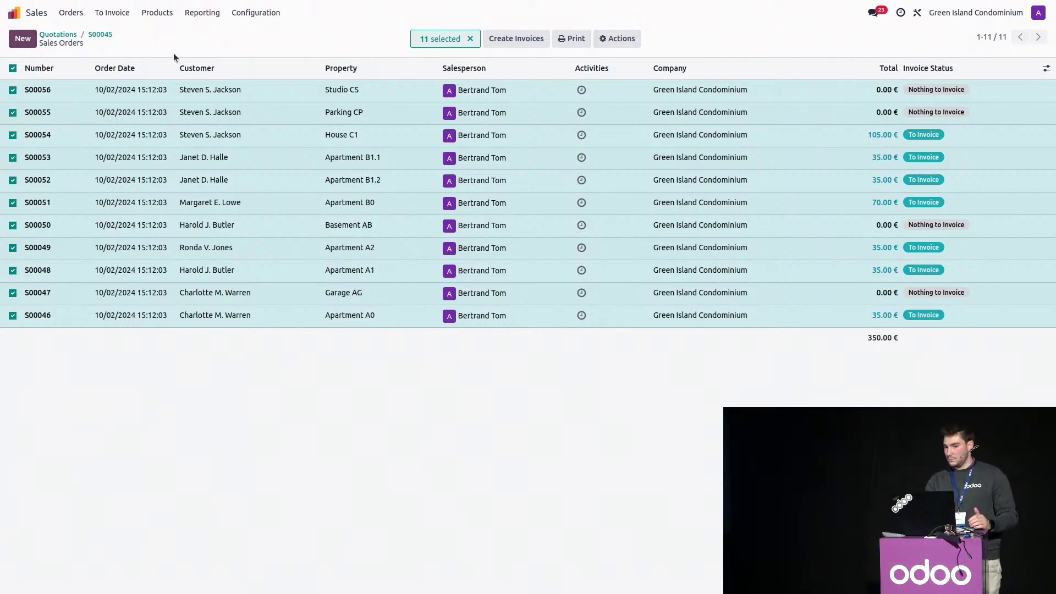
{"action": "left_click", "coordinate": [104, 34]}
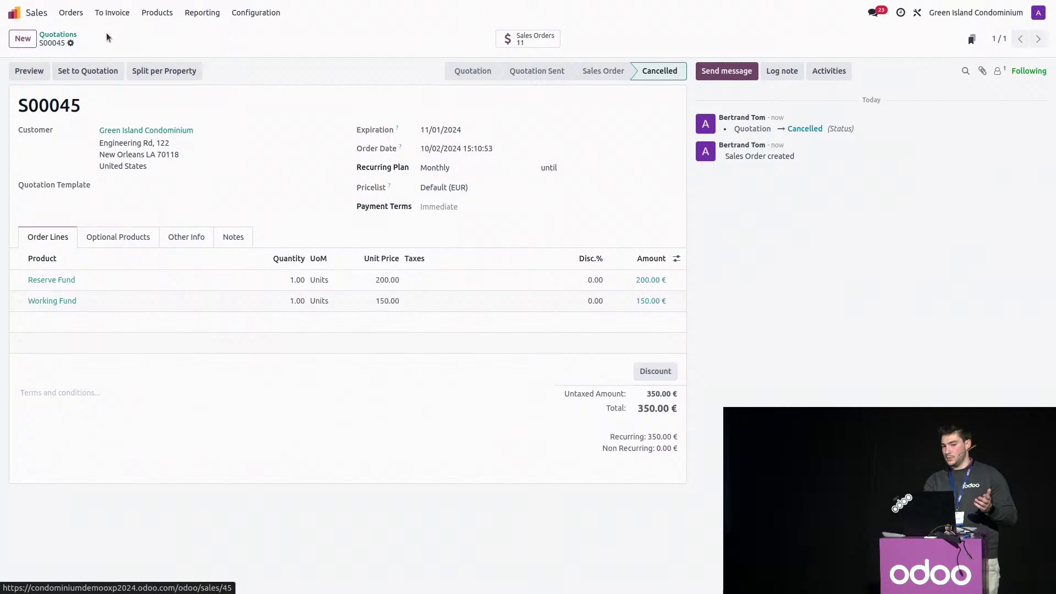
{"action": "left_click", "coordinate": [54, 36]}
{"action": "left_click", "coordinate": [8, 15]}
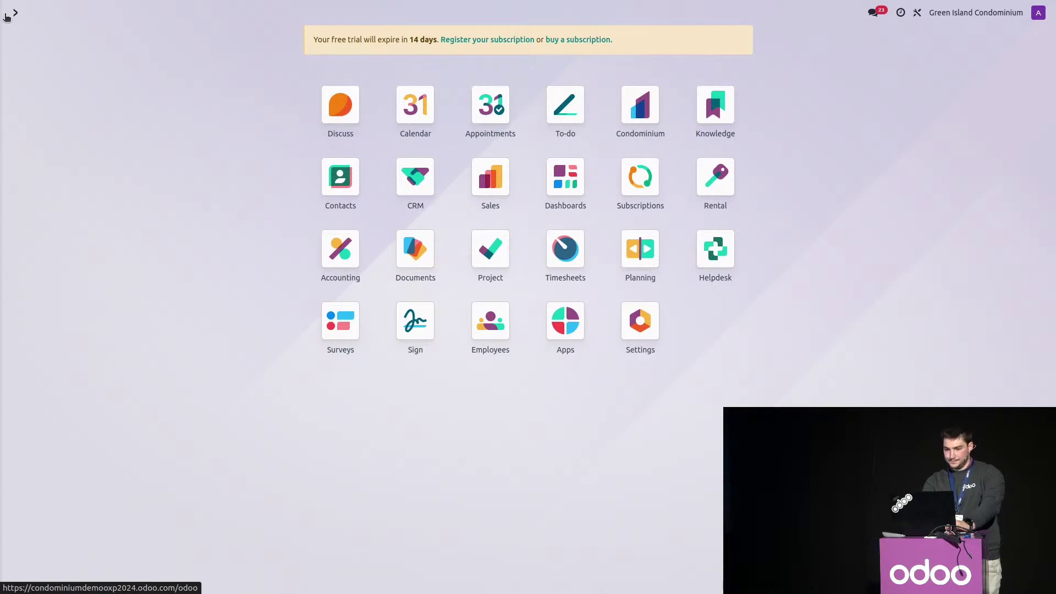
- Create a new meeting in the Calendar app with the subject "Yearly Meeting"
{"action": "type", "text": "ca"}
{"action": "key", "text": "Return"}
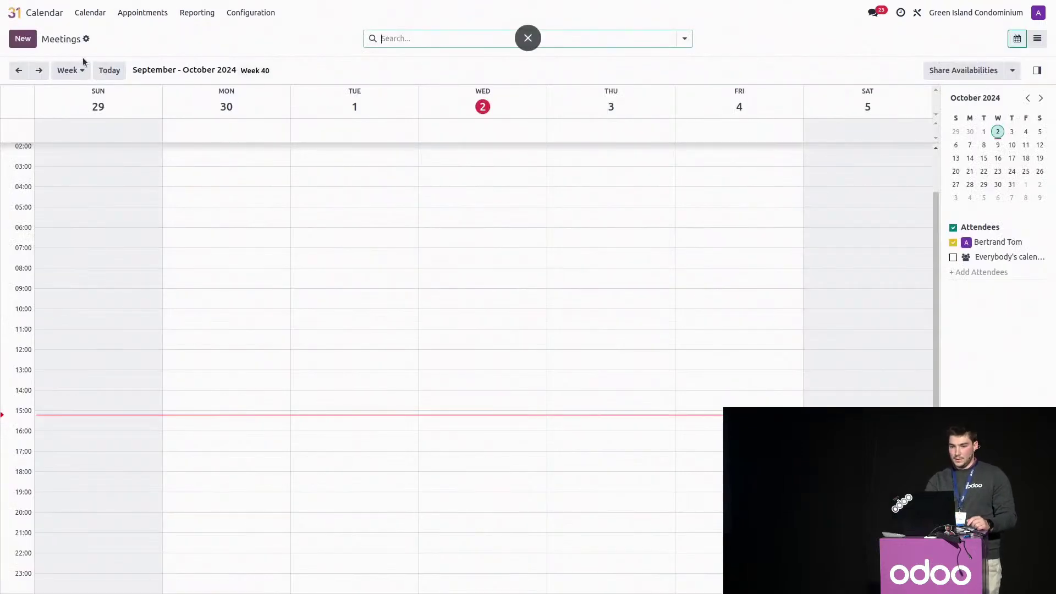
{"action": "left_click", "coordinate": [24, 43]}
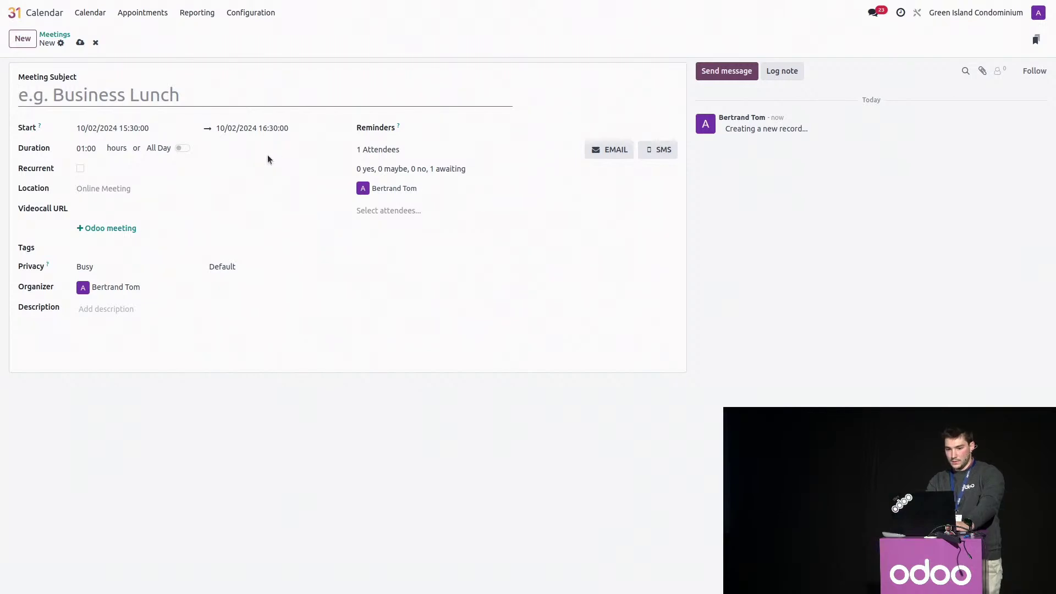
{"action": "type", "text": "Yearly"}
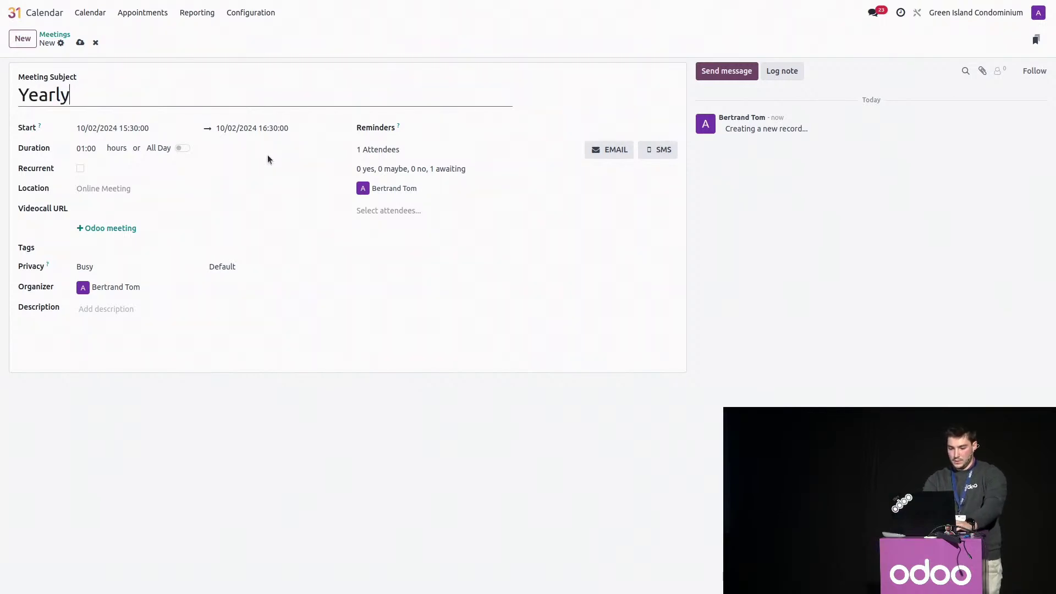
{"action": "type", "text": " Meeting"}
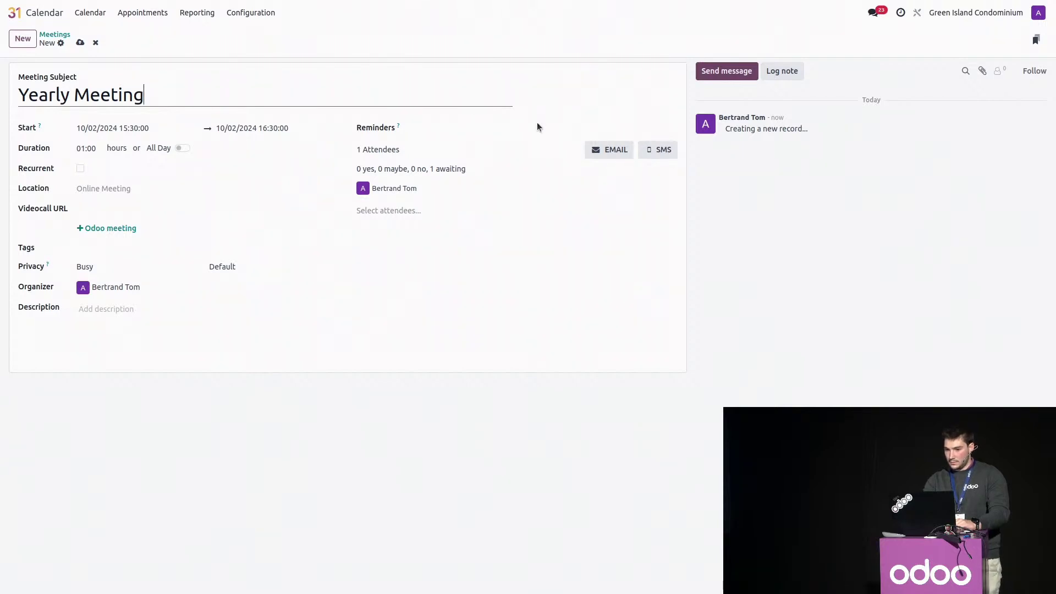
- Open the full attendee search for the meeting and group the contacts by Properties Condominiums
{"action": "left_click", "coordinate": [413, 211]}
{"action": "left_click", "coordinate": [422, 374]}
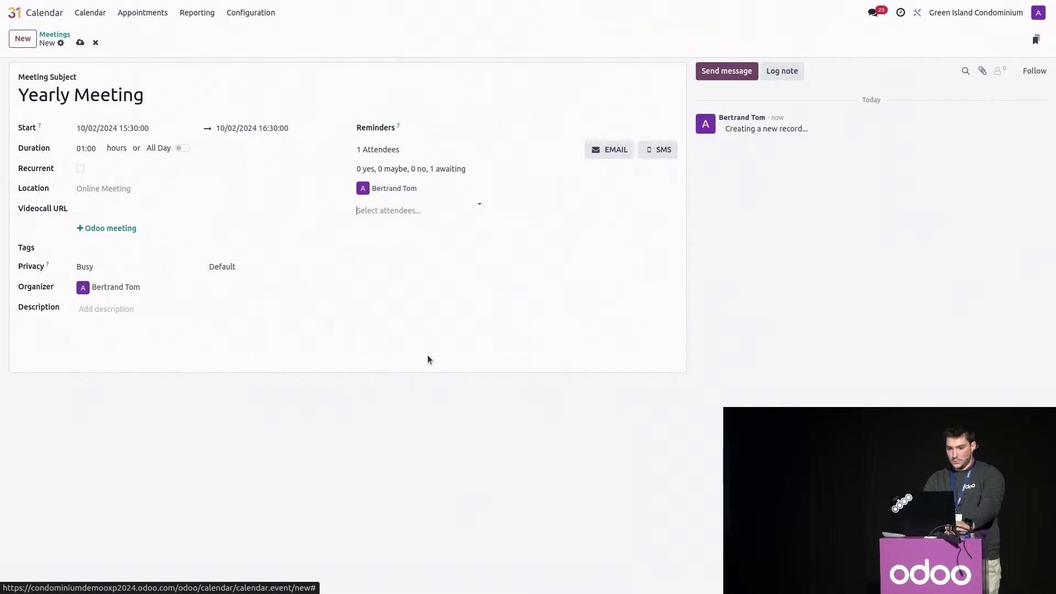
{"action": "left_click", "coordinate": [599, 61]}
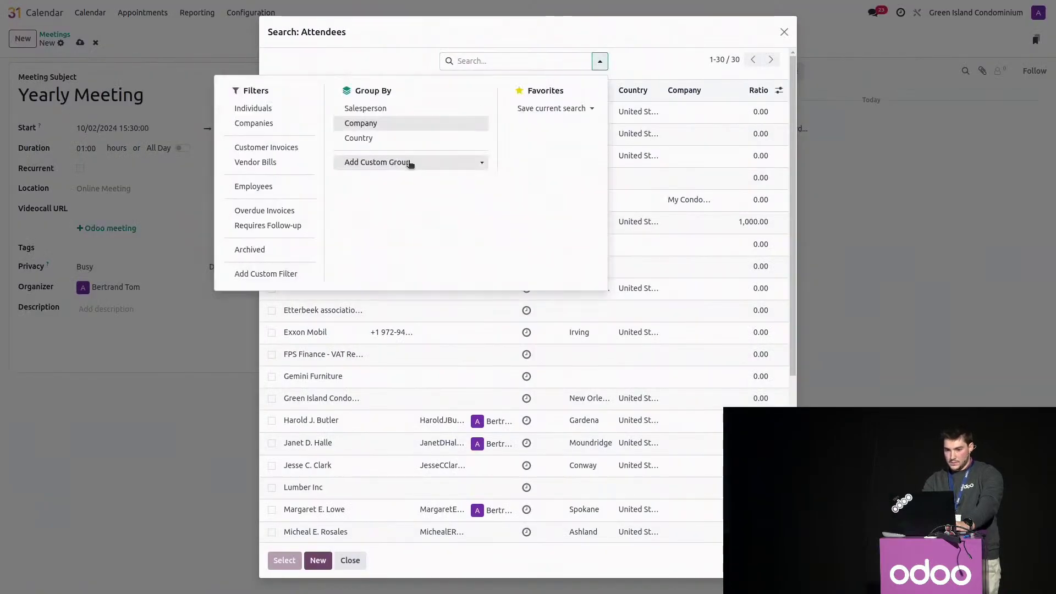
{"action": "left_click", "coordinate": [408, 164]}
{"action": "scroll", "coordinate": [415, 269], "scroll_direction": "down", "scroll_amount": 10}
{"action": "scroll", "coordinate": [417, 270], "scroll_direction": "down", "scroll_amount": 11}
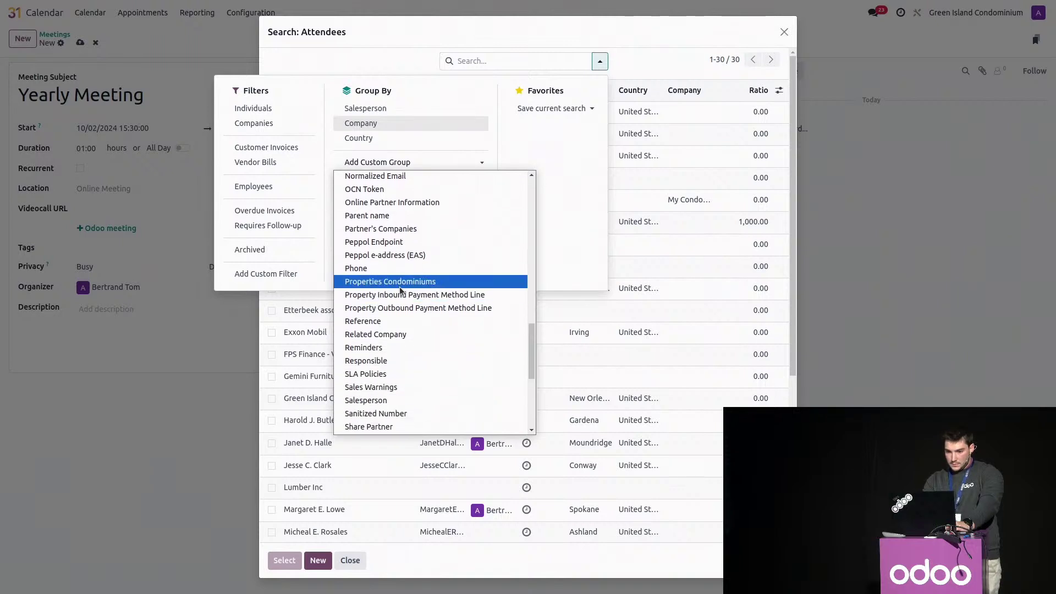
{"action": "left_click", "coordinate": [400, 282]}
{"action": "left_click", "coordinate": [629, 227]}
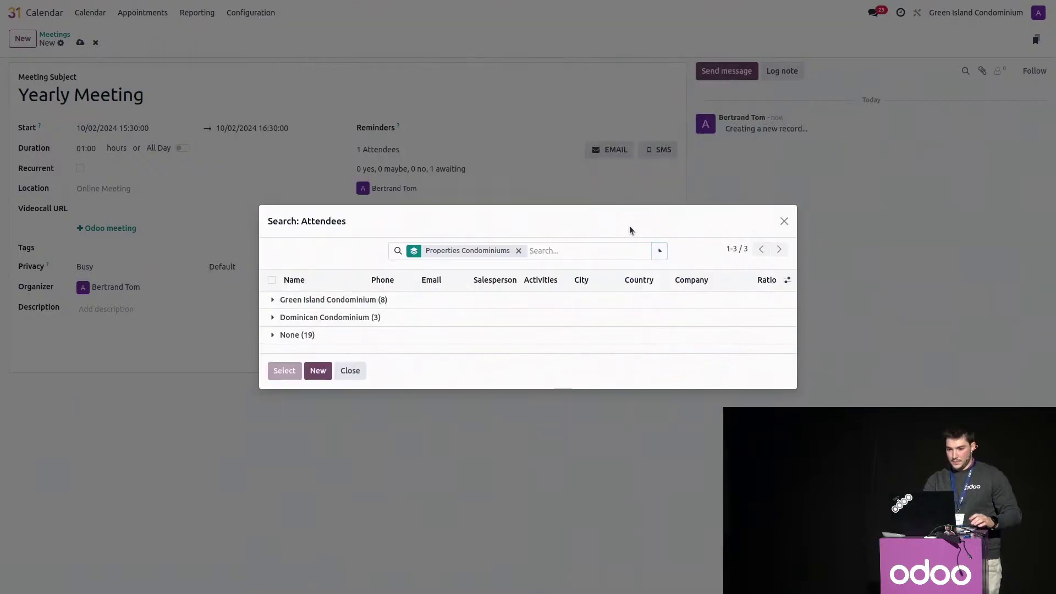
- Add all contacts of the Green Island Condominium group as attendees and save the meeting
{"action": "left_click", "coordinate": [322, 304]}
{"action": "left_click", "coordinate": [273, 192]}
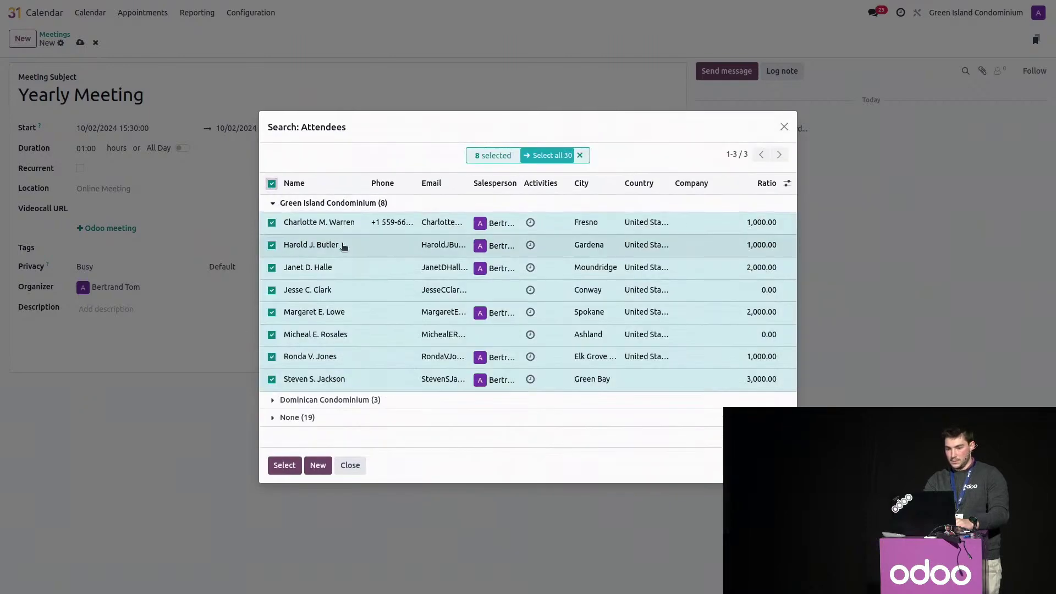
{"action": "left_click", "coordinate": [285, 465]}
{"action": "mouse_move", "coordinate": [448, 216]}
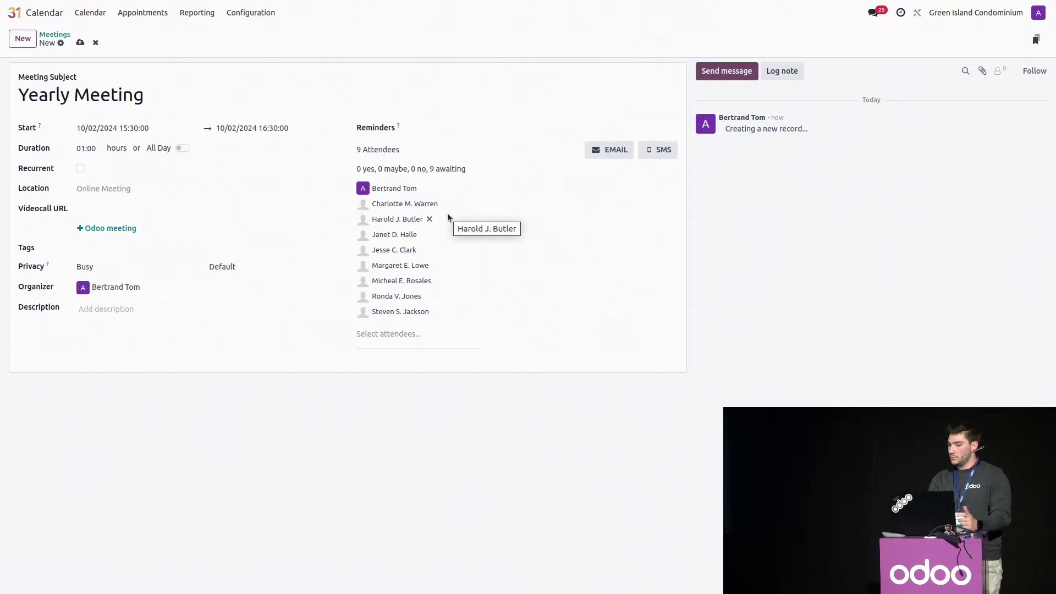
{"action": "left_click", "coordinate": [80, 44]}
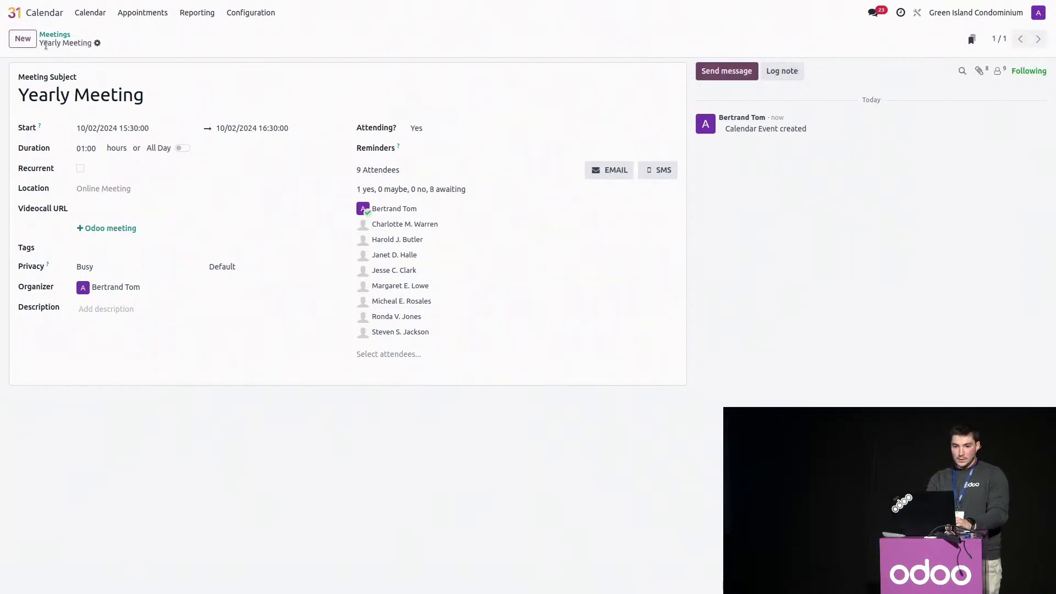
- Select all properties in the Condominium app's list view and insert them into a blank spreadsheet
{"action": "left_click", "coordinate": [23, 14]}
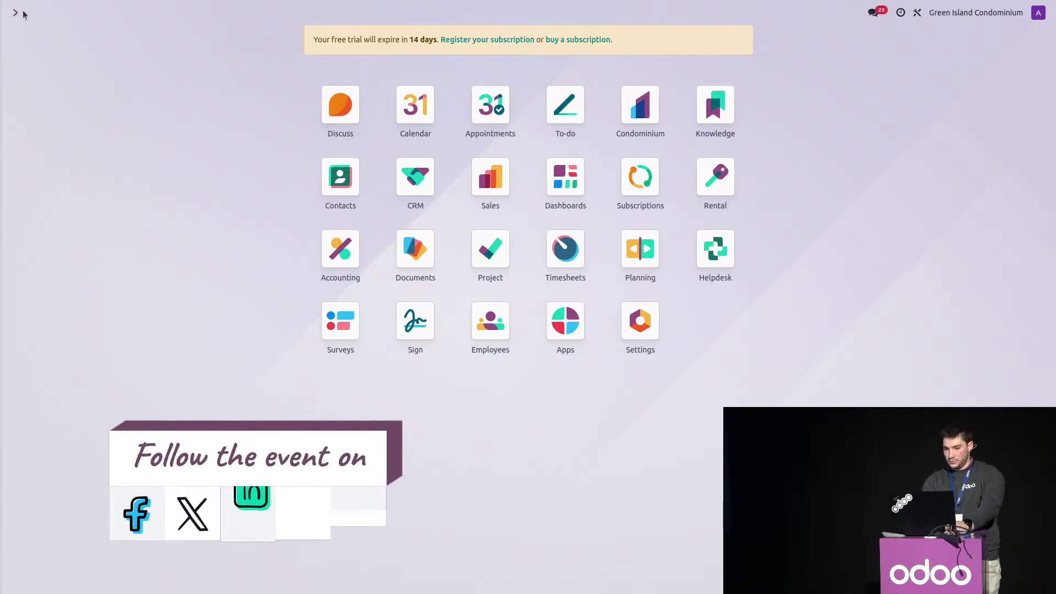
{"action": "type", "text": "cond"}
{"action": "key", "text": "Return"}
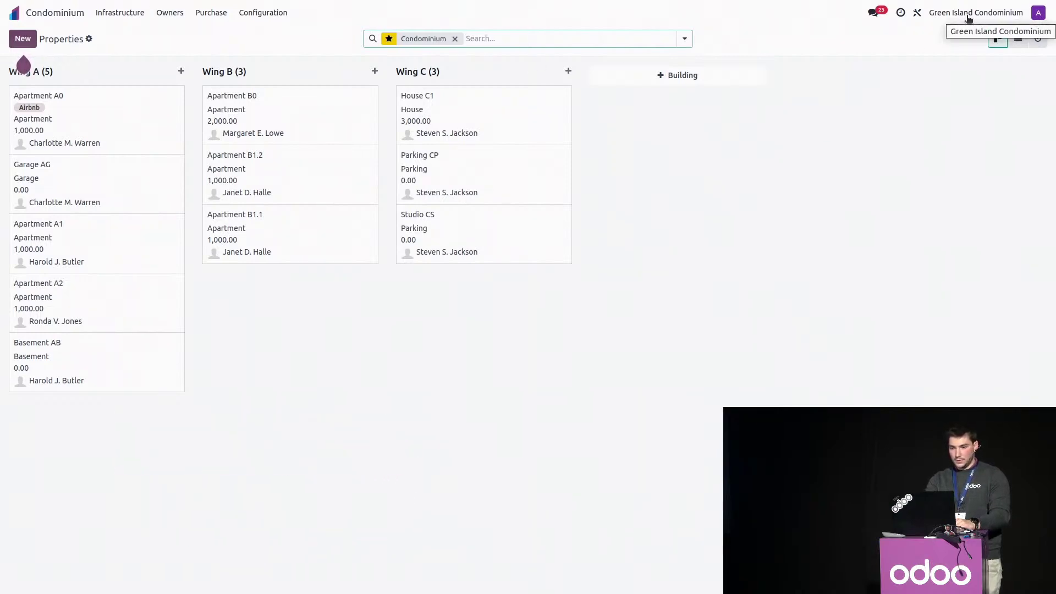
{"action": "left_click", "coordinate": [1017, 39]}
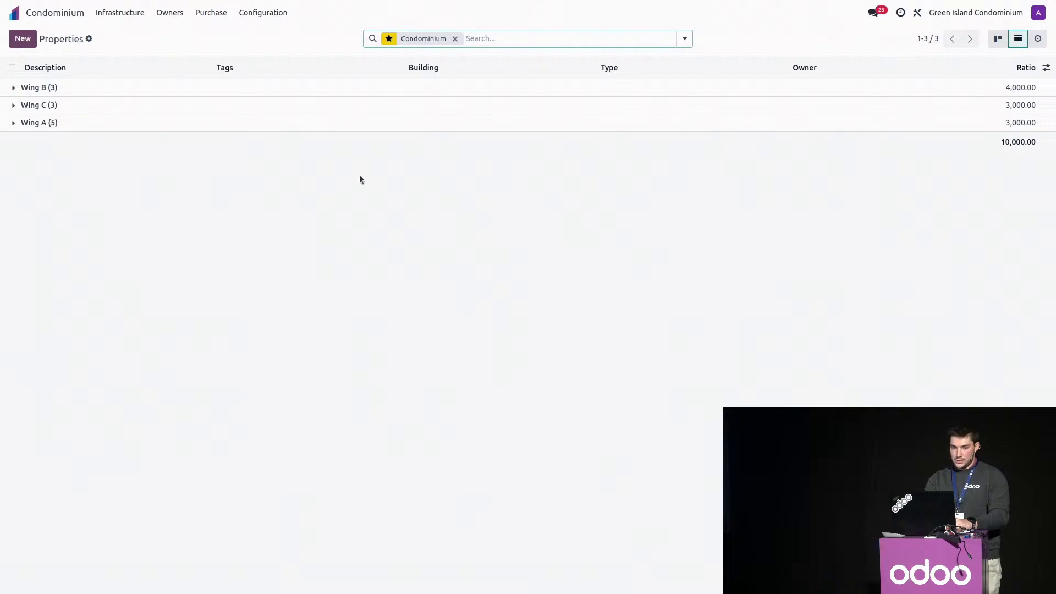
{"action": "left_click", "coordinate": [13, 68]}
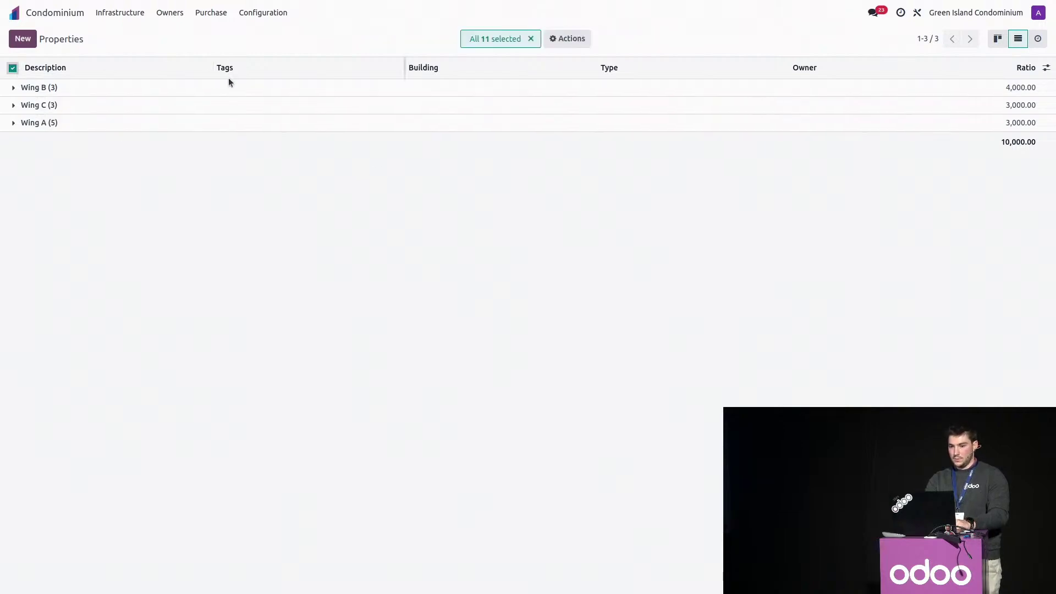
{"action": "left_click", "coordinate": [569, 40]}
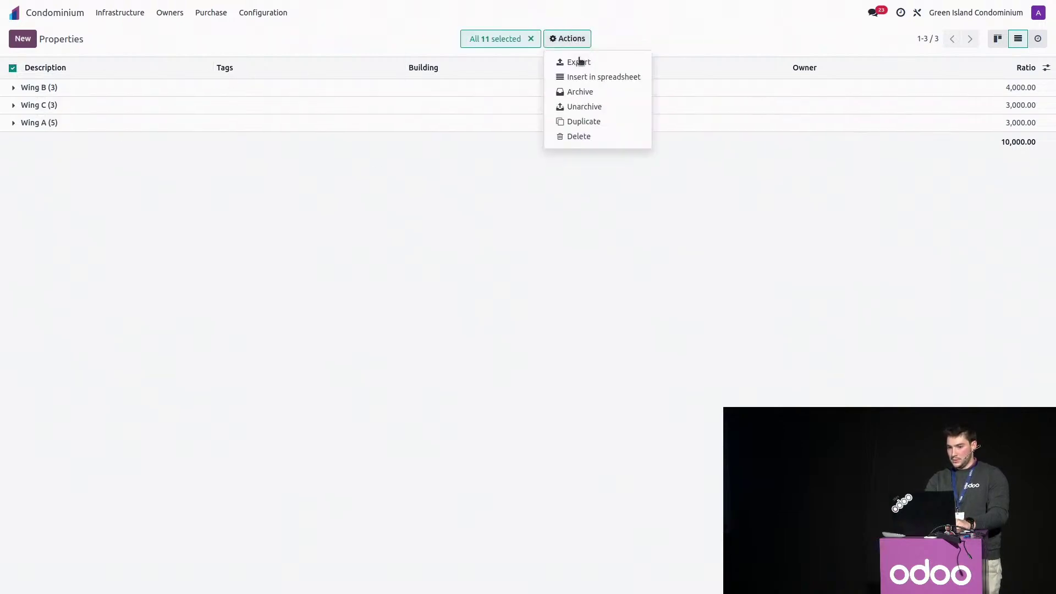
{"action": "left_click", "coordinate": [592, 78]}
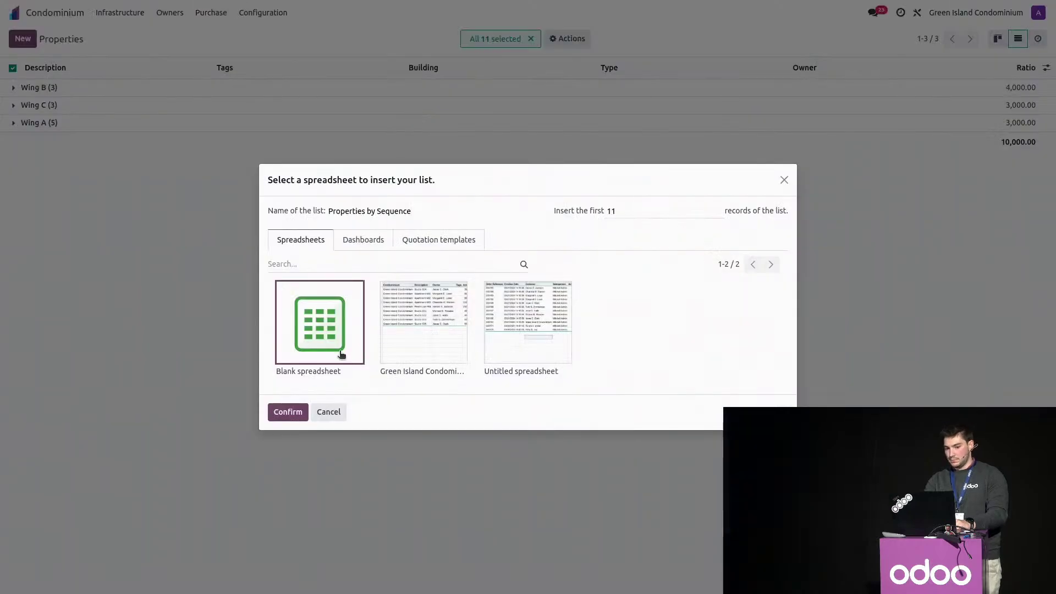
{"action": "left_click", "coordinate": [295, 418]}
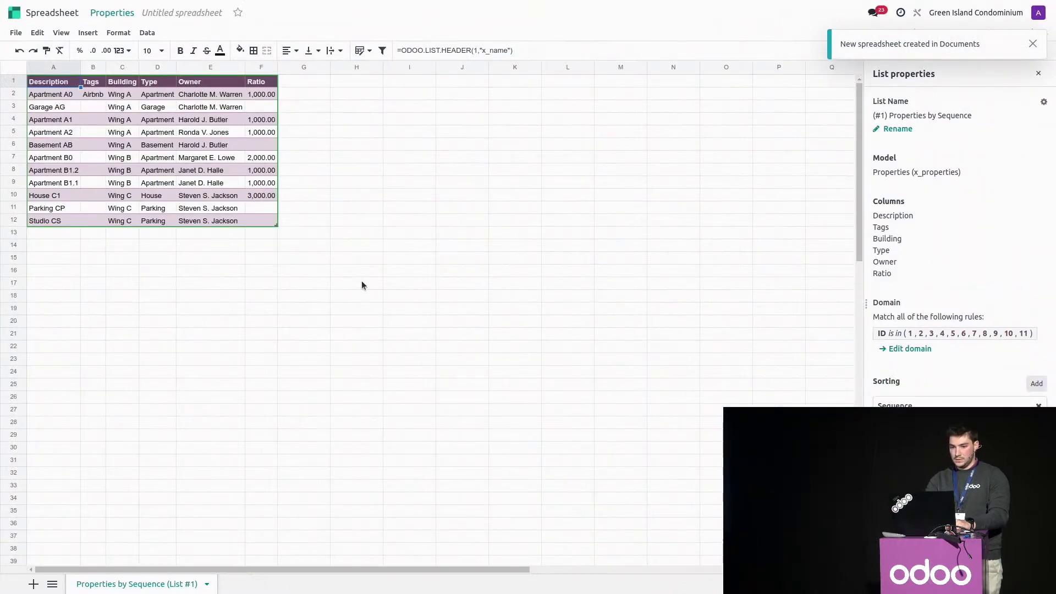
{"action": "left_click", "coordinate": [307, 96]}
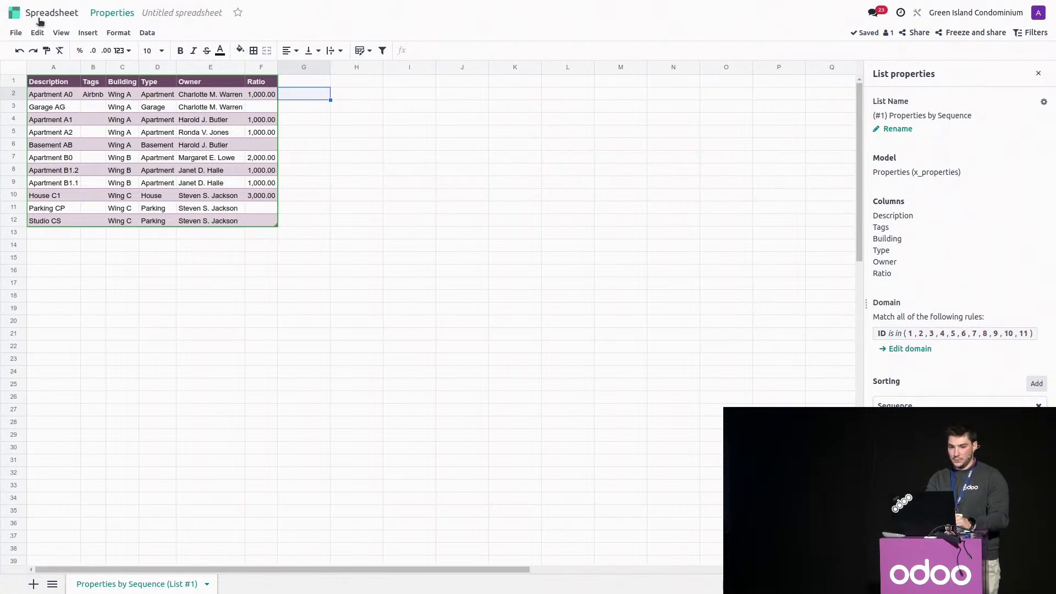
- Leave the spreadsheet, return to the Condominium app's properties and view the available Purchase options
{"action": "left_click", "coordinate": [16, 12]}
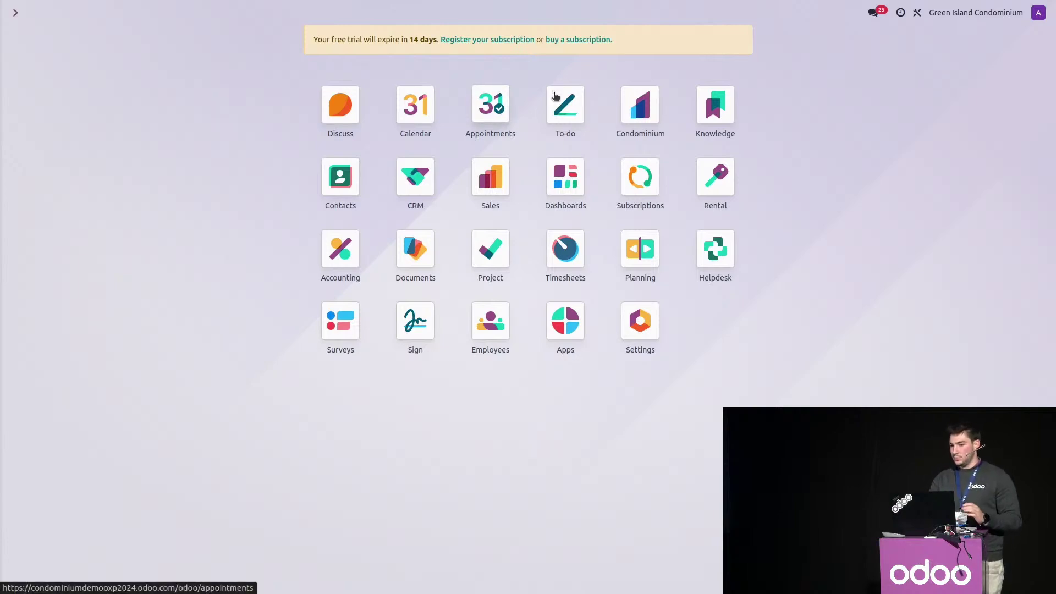
{"action": "left_click", "coordinate": [626, 111]}
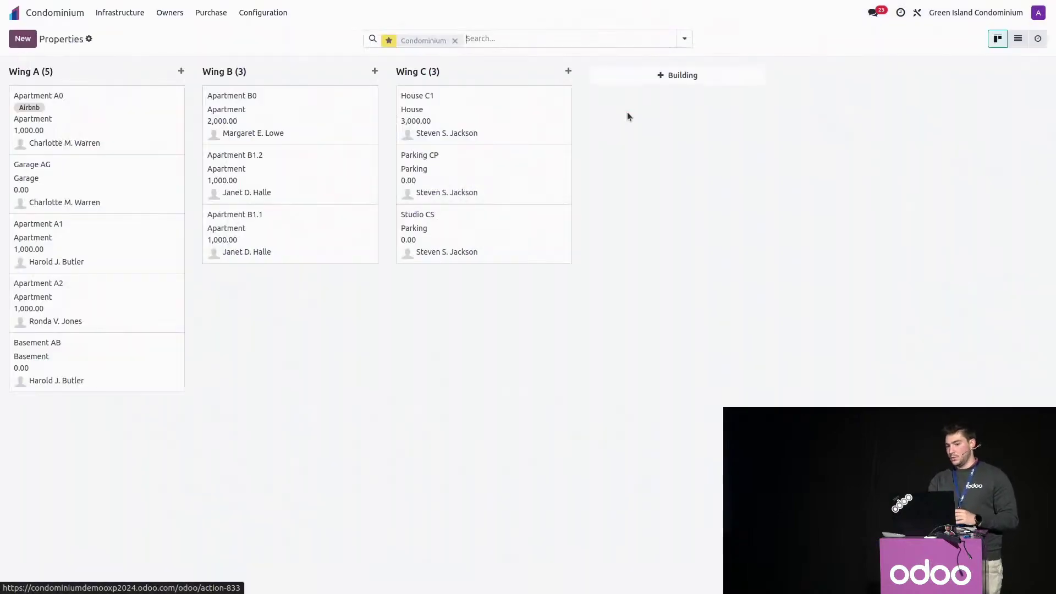
{"action": "left_click", "coordinate": [207, 17]}
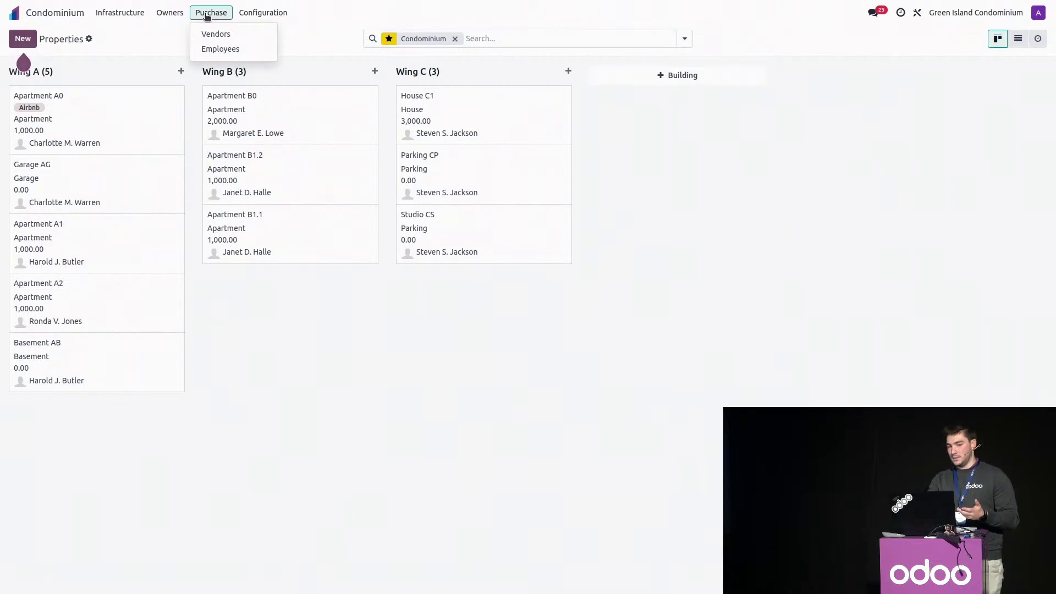
- Review the Business Flows section of the Property Owner Association article in Knowledge and switch to the Google Slides presentation
{"action": "left_click", "coordinate": [17, 12]}
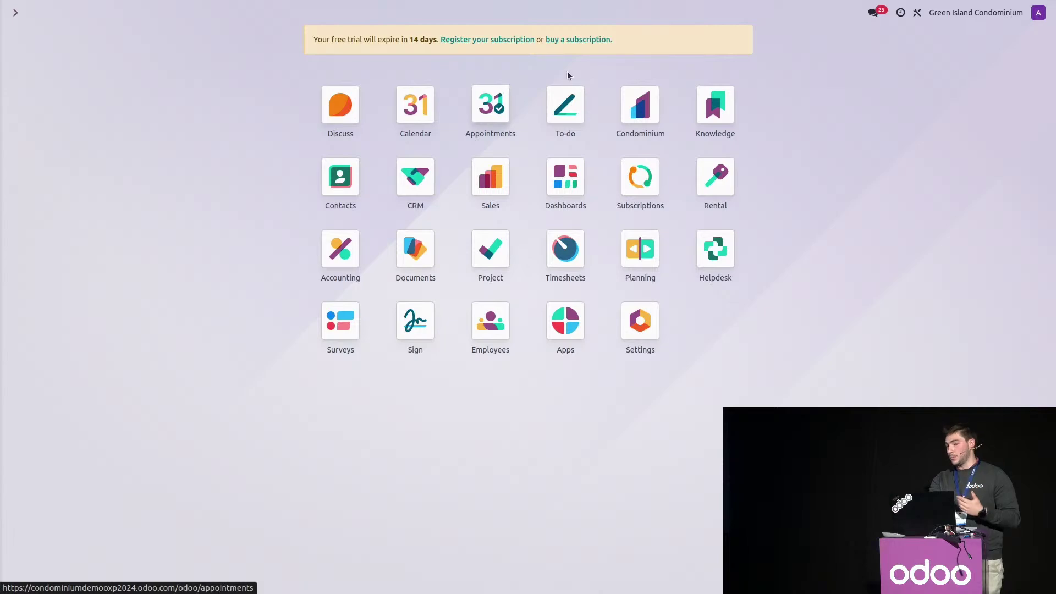
{"action": "left_click", "coordinate": [713, 105]}
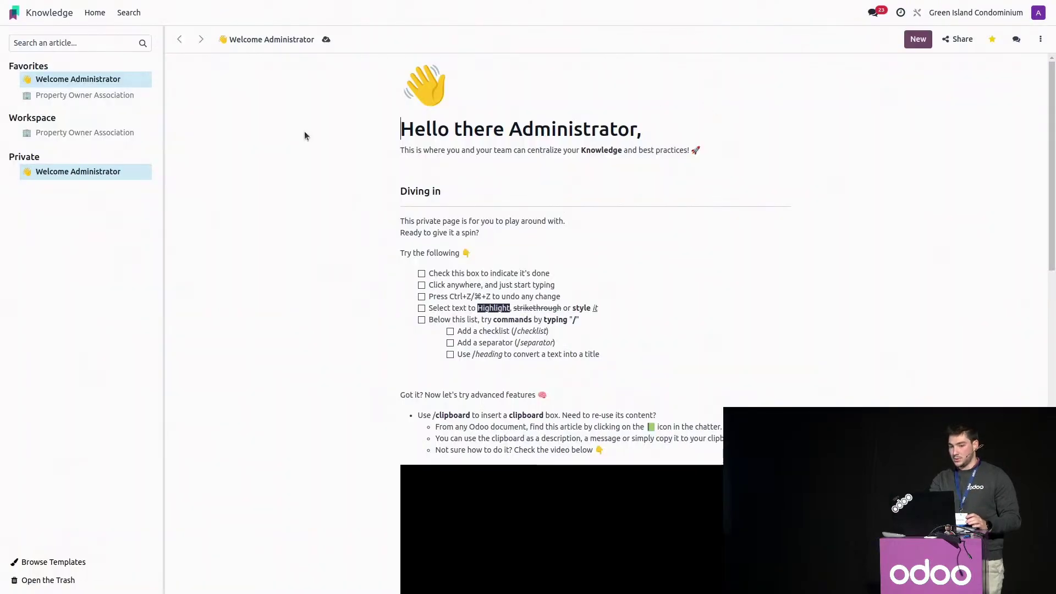
{"action": "left_click", "coordinate": [140, 94]}
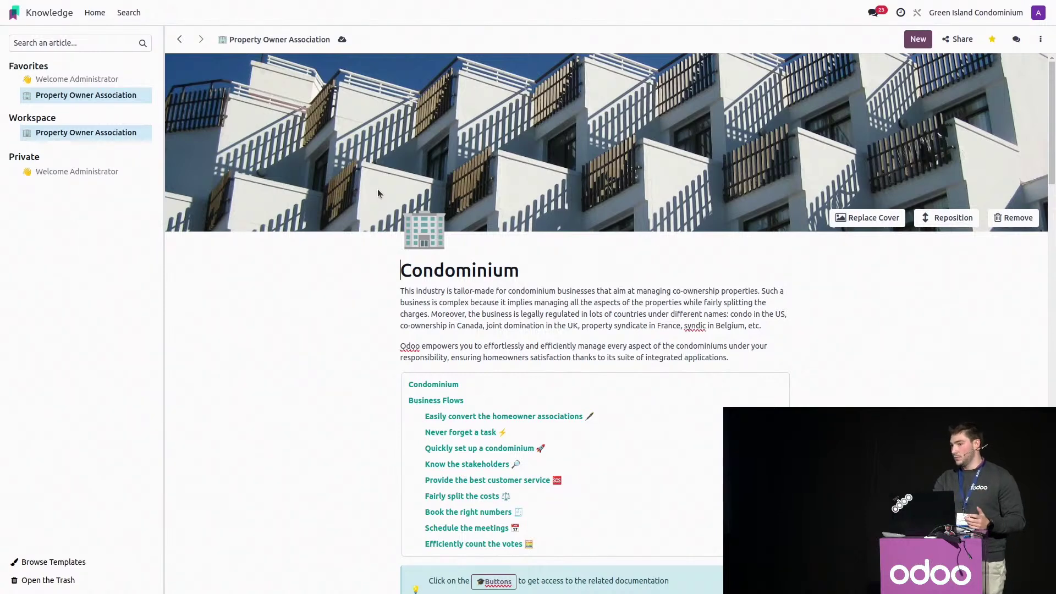
{"action": "scroll", "coordinate": [378, 193], "scroll_direction": "down", "scroll_amount": 8}
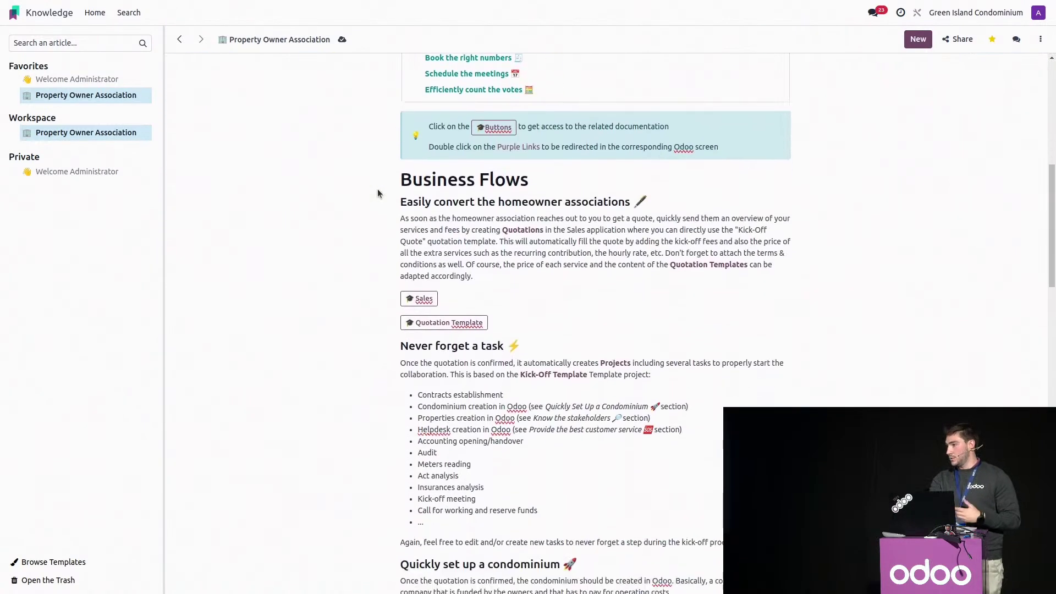
{"action": "scroll", "coordinate": [377, 189], "scroll_direction": "down", "scroll_amount": 1}
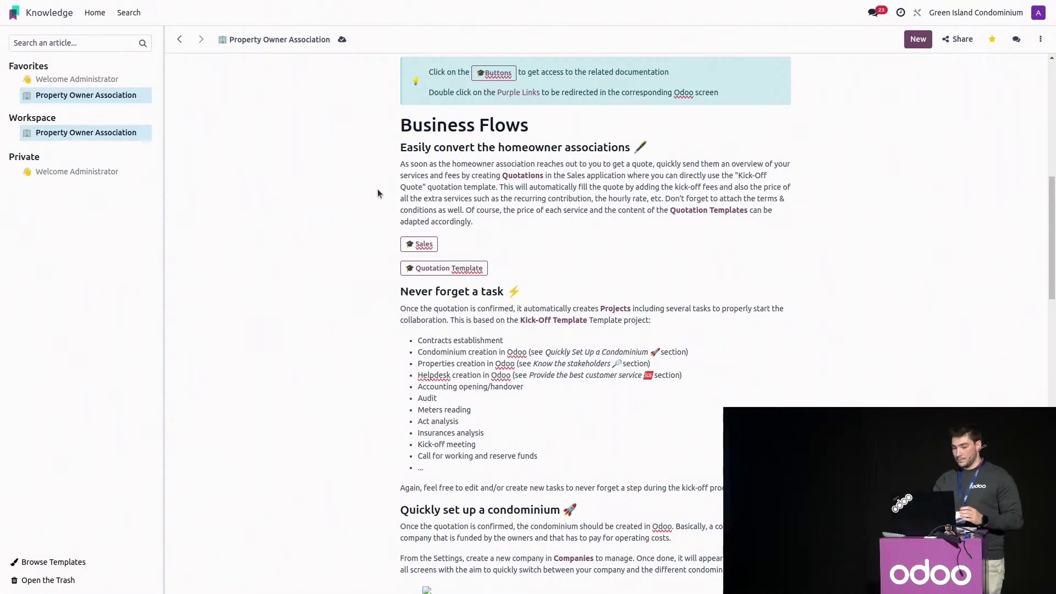
{"action": "key", "text": "alt+Tab"}
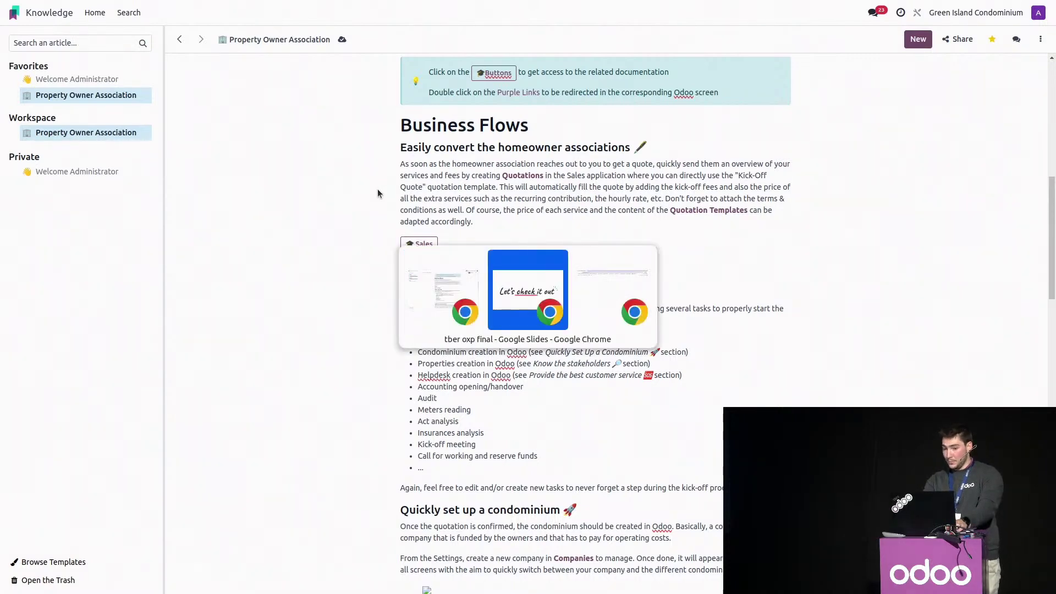